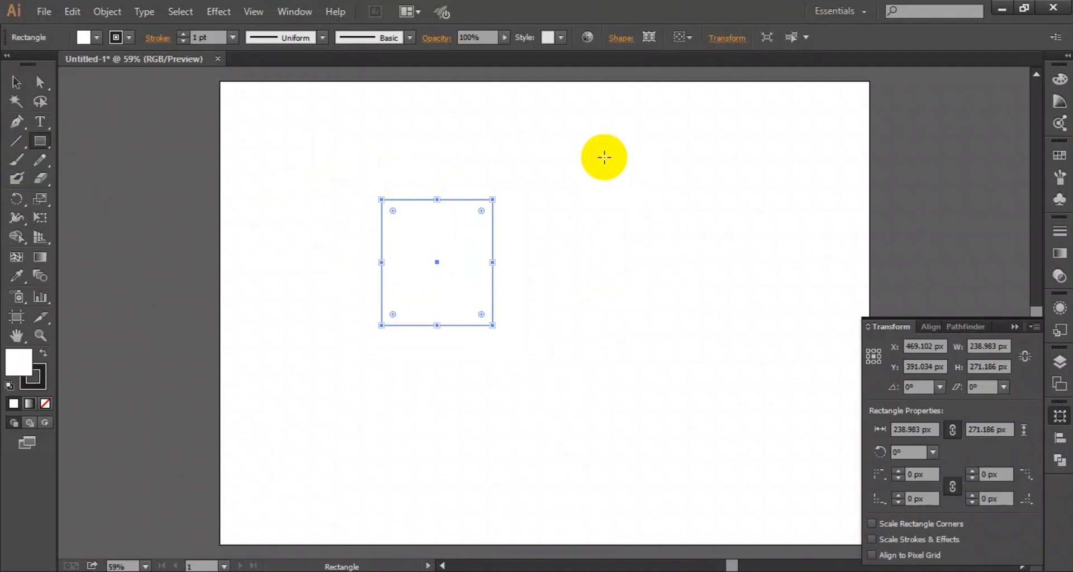
- Move the rectangle up and to the left on the artboard, to about X 267 px, Y 332 px, and deselect it
{"action": "left_click", "coordinate": [611, 46]}
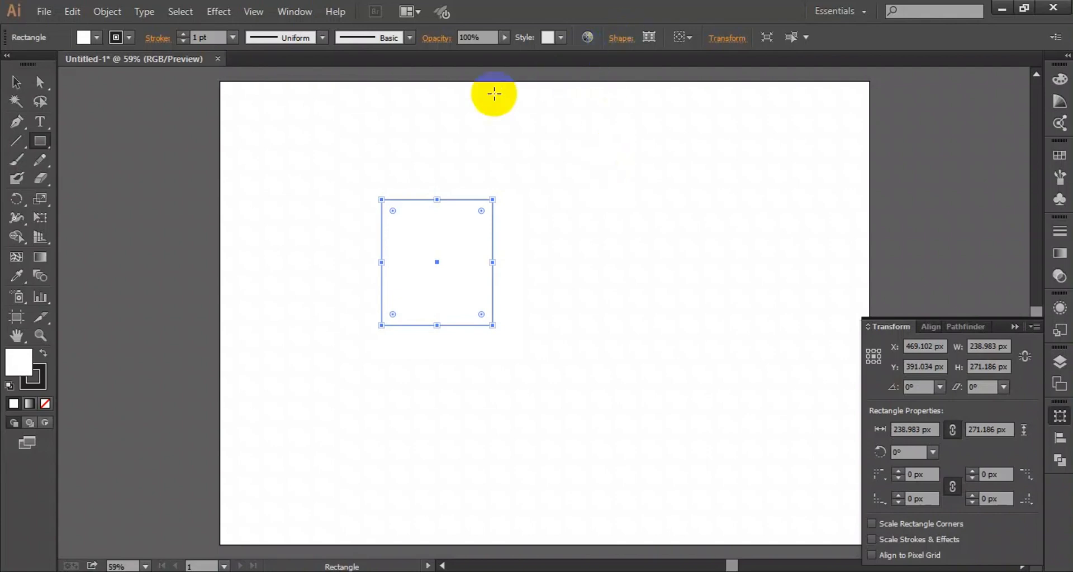
{"action": "left_click", "coordinate": [9, 90]}
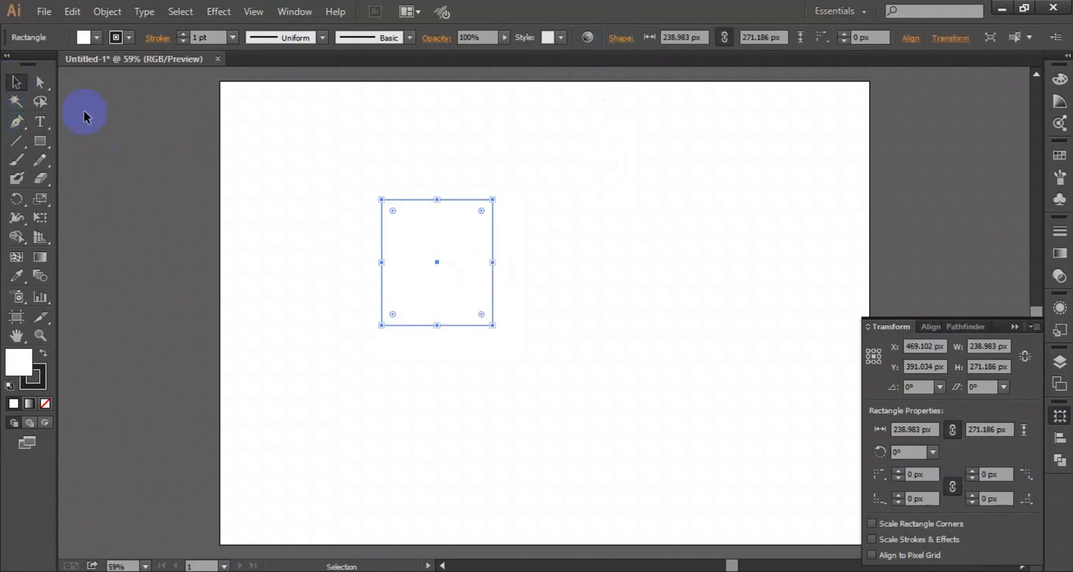
{"action": "left_click_drag", "start_coordinate": [445, 263], "coordinate": [346, 249]}
{"action": "left_click", "coordinate": [462, 250]}
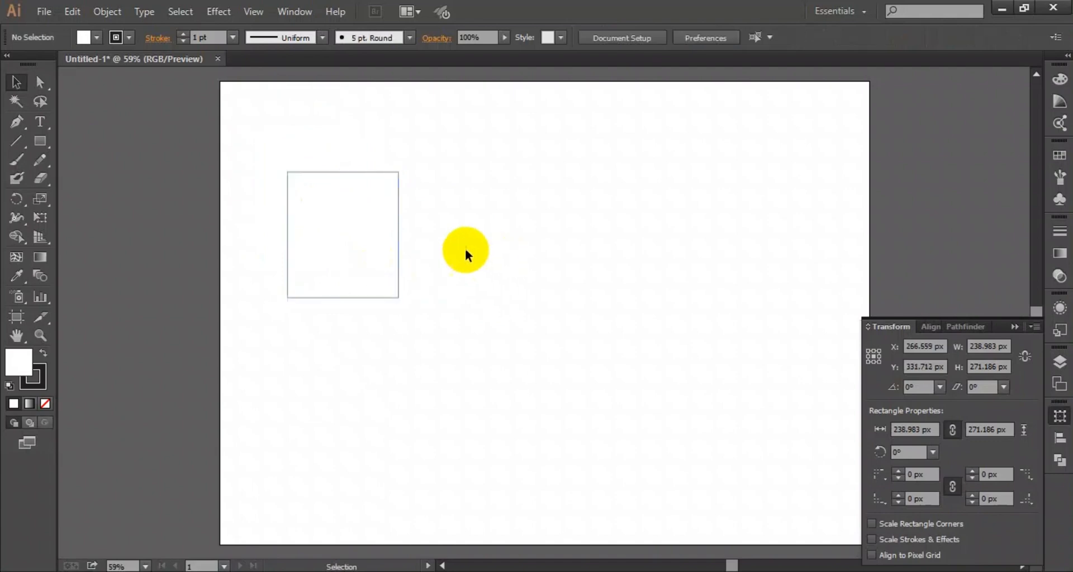
- Round only the rectangle's two upper corners to their maximum radius, 119.49 px, to form an arch shape
{"action": "left_click", "coordinate": [40, 82]}
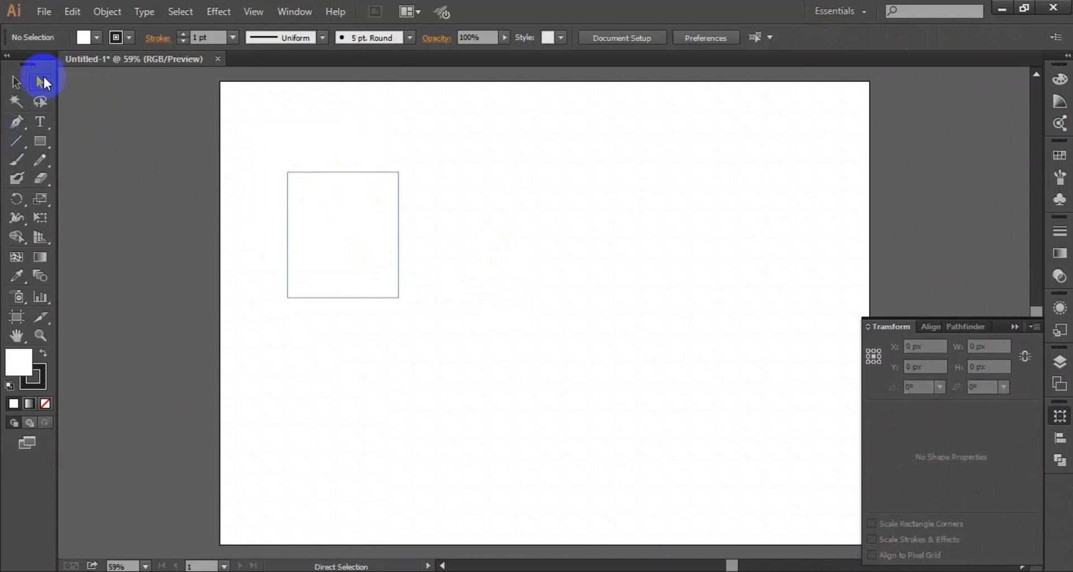
{"action": "left_click_drag", "start_coordinate": [276, 152], "coordinate": [455, 350]}
{"action": "left_click", "coordinate": [489, 275]}
{"action": "left_click", "coordinate": [385, 252]}
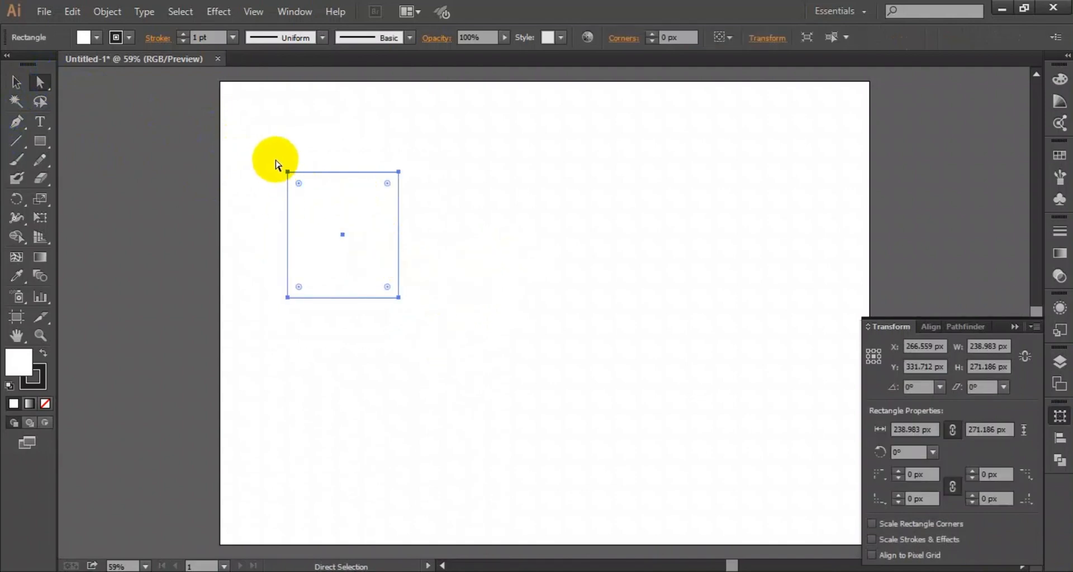
{"action": "left_click_drag", "start_coordinate": [277, 161], "coordinate": [454, 193]}
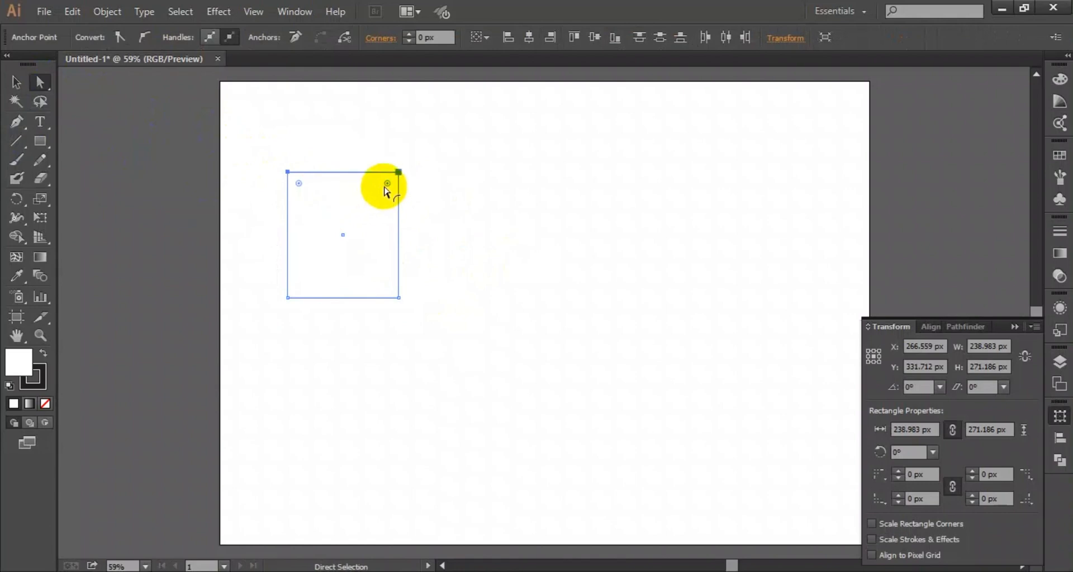
{"action": "left_click_drag", "start_coordinate": [385, 188], "coordinate": [367, 296]}
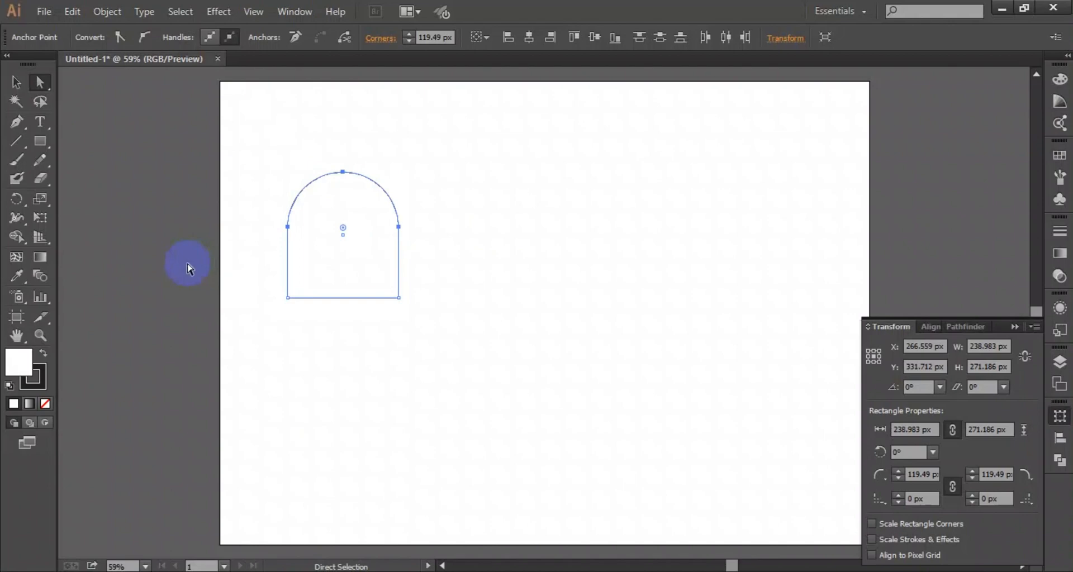
- Draw a rectangle about 346 × 292 px beside the arch and round only its upper-right corner to the maximum 291.53 px
{"action": "left_click", "coordinate": [40, 141]}
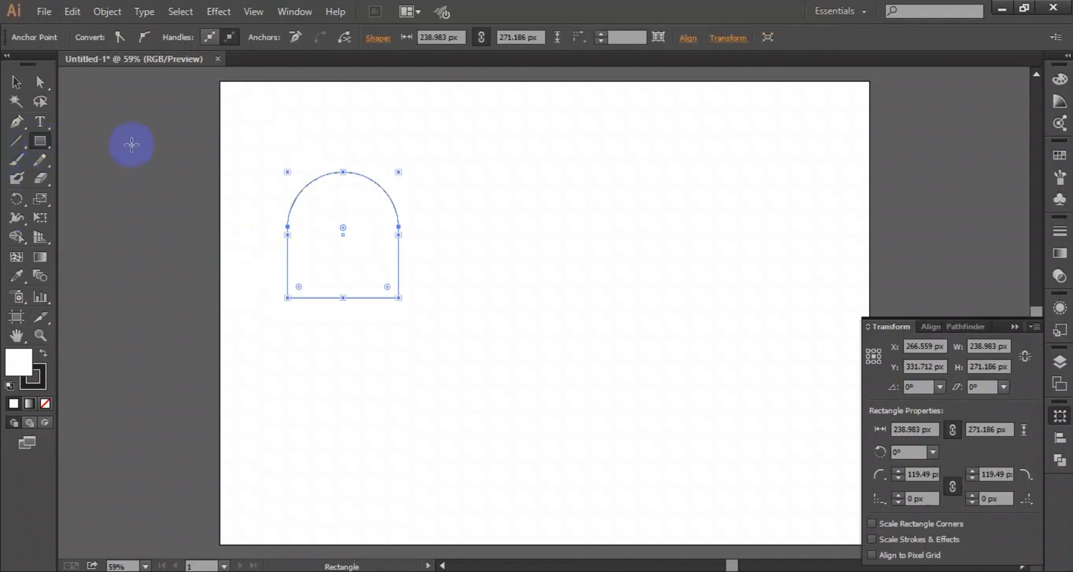
{"action": "left_click_drag", "start_coordinate": [512, 169], "coordinate": [673, 304]}
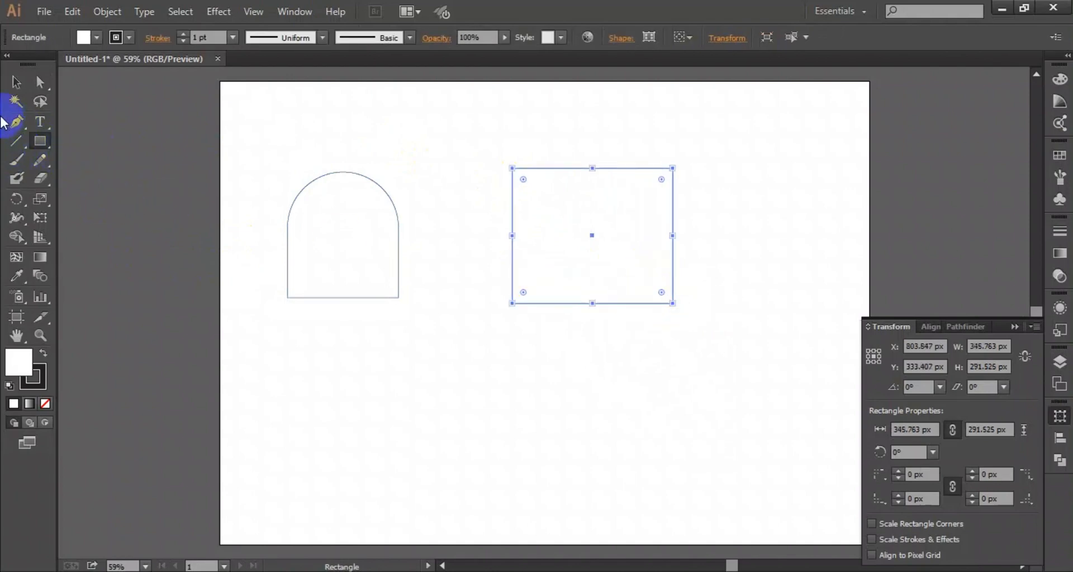
{"action": "left_click", "coordinate": [39, 82]}
{"action": "left_click_drag", "start_coordinate": [632, 132], "coordinate": [528, 360]}
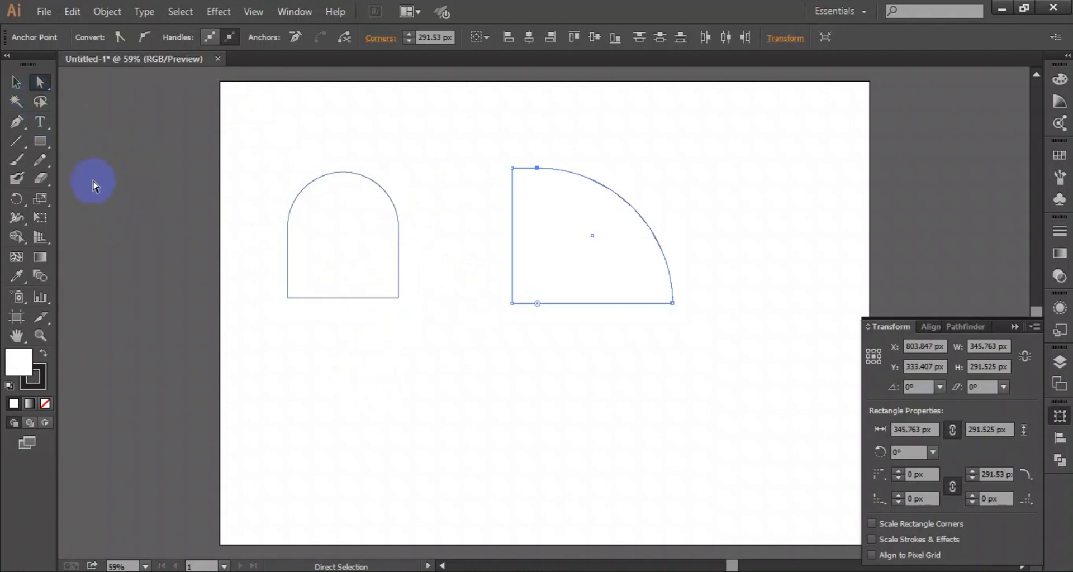
- Move the arch and the quarter-round shape side by side into the artboard's upper-left area
{"action": "left_click", "coordinate": [330, 226]}
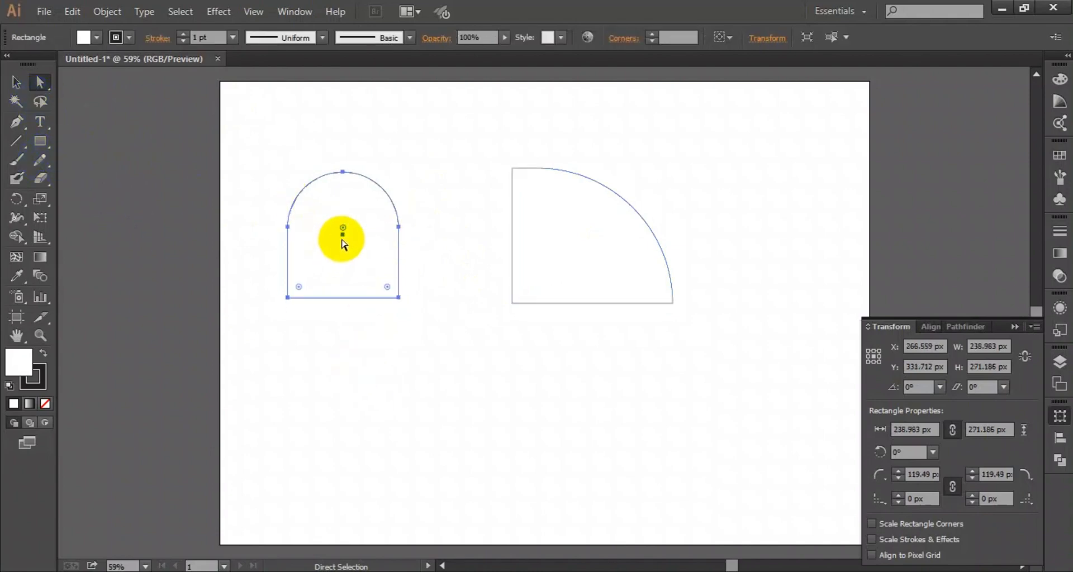
{"action": "left_click_drag", "start_coordinate": [343, 240], "coordinate": [281, 153]}
{"action": "left_click", "coordinate": [588, 239]}
{"action": "left_click_drag", "start_coordinate": [591, 240], "coordinate": [447, 160]}
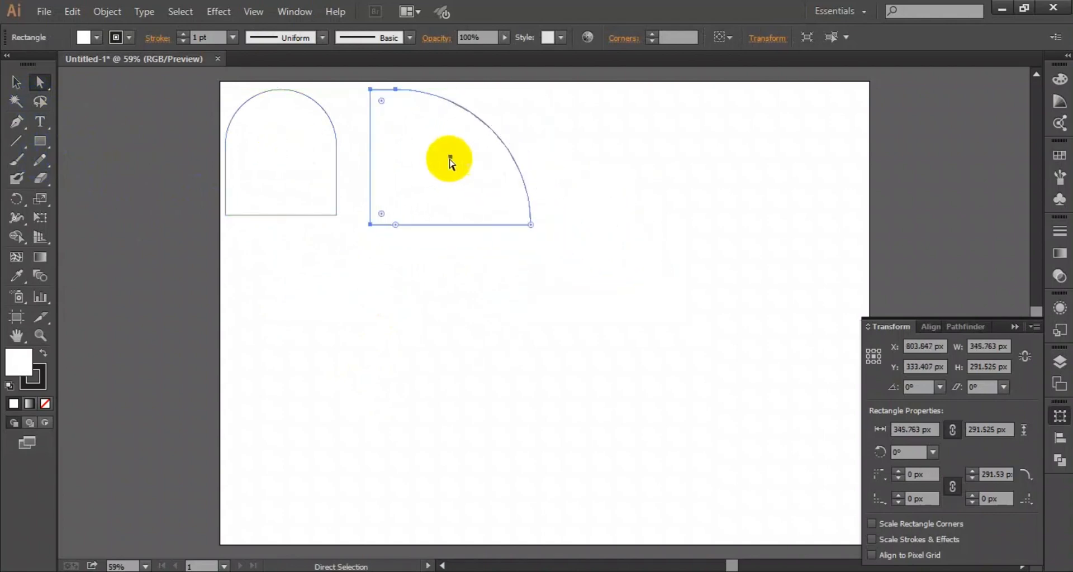
{"action": "left_click", "coordinate": [643, 255]}
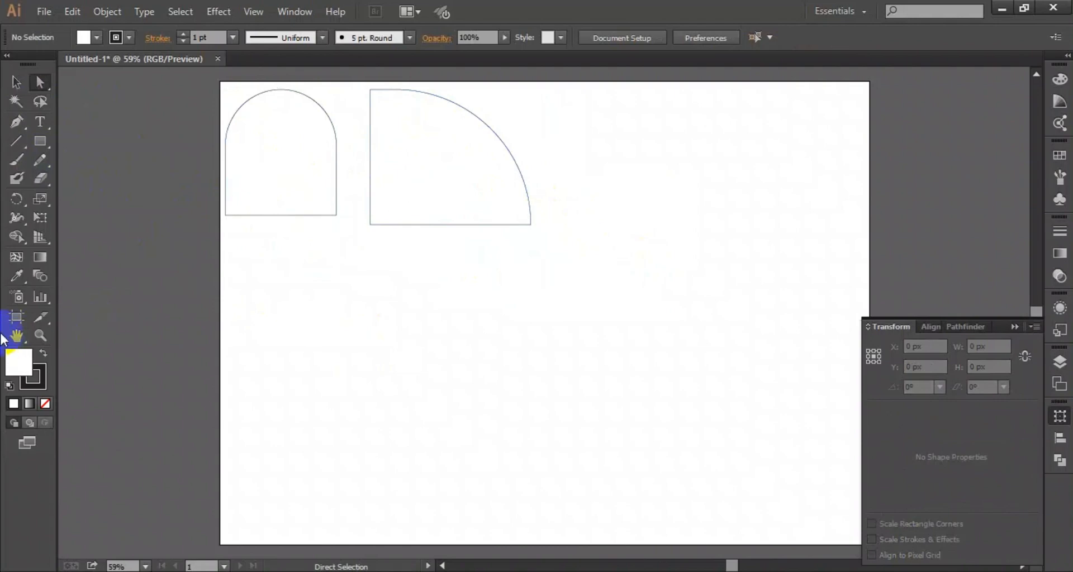
- Draw a rectangle about 380 × 249 px at the artboard's upper right and round its corners, the right-hand pair fully
{"action": "left_click", "coordinate": [39, 142]}
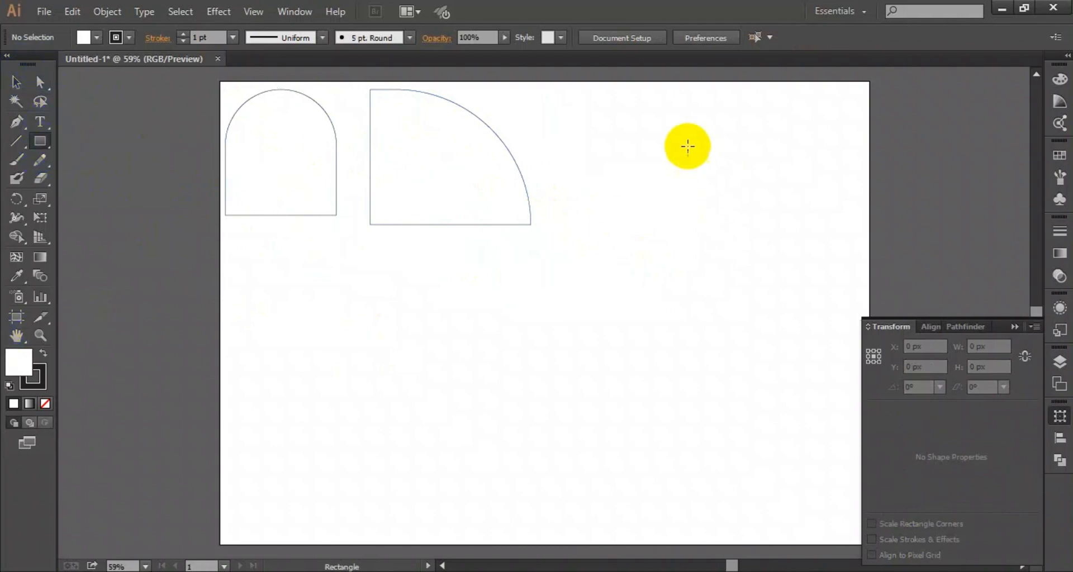
{"action": "left_click_drag", "start_coordinate": [649, 122], "coordinate": [824, 238]}
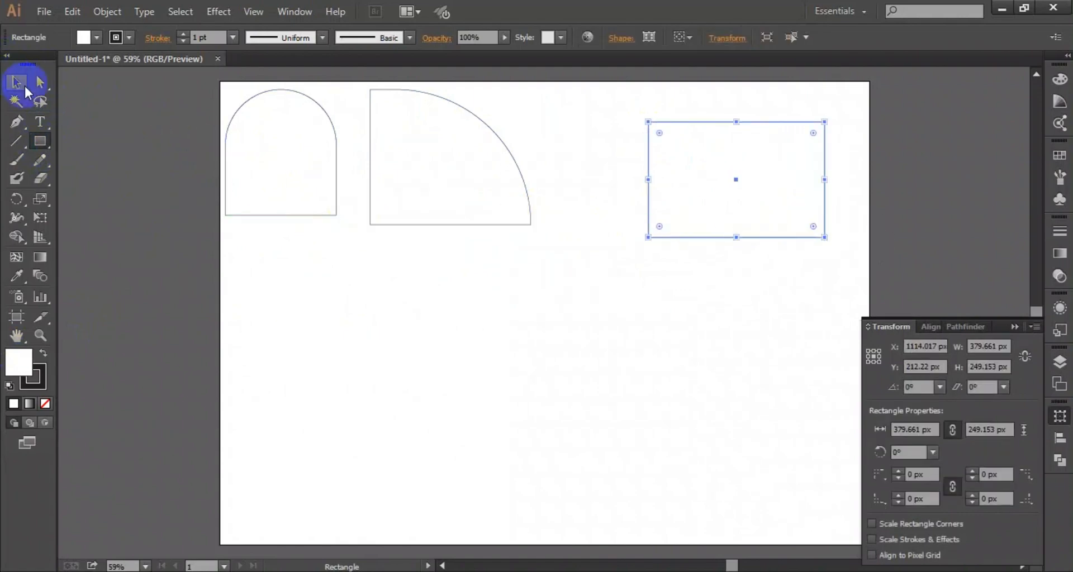
{"action": "left_click", "coordinate": [39, 82]}
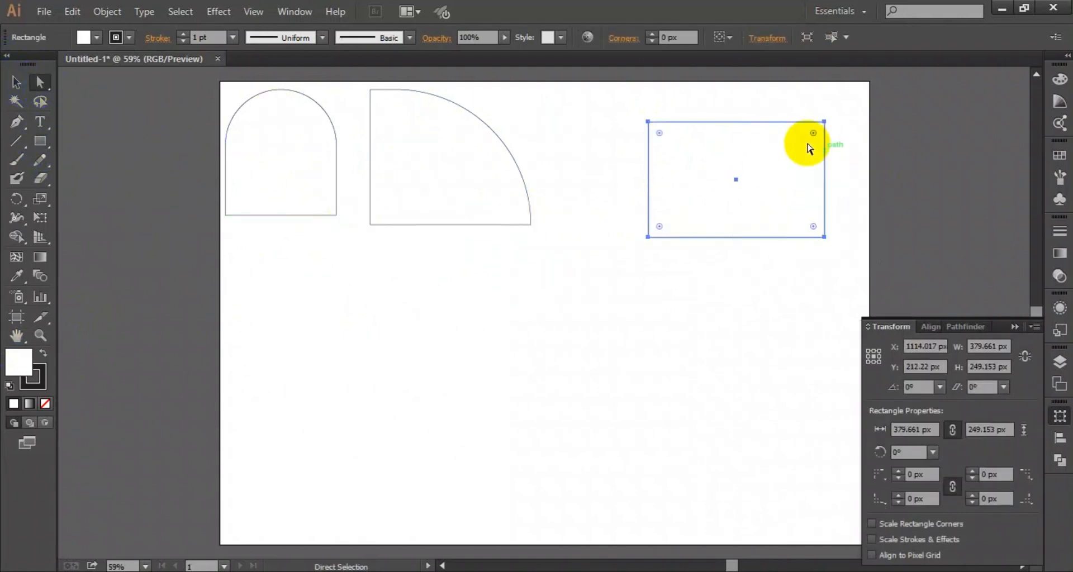
{"action": "left_click_drag", "start_coordinate": [618, 112], "coordinate": [729, 131]}
{"action": "left_click_drag", "start_coordinate": [654, 117], "coordinate": [879, 257]}
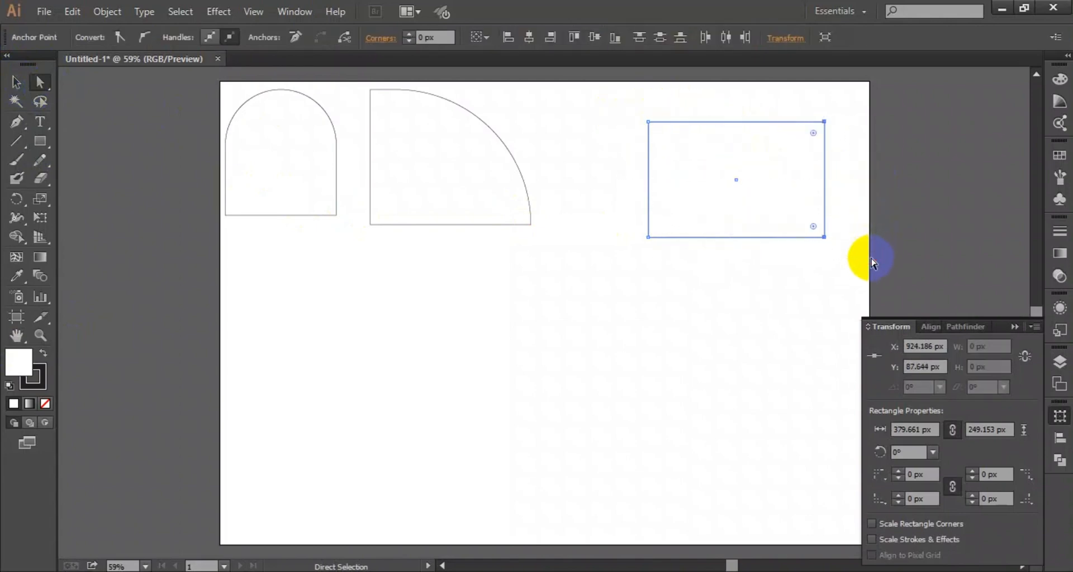
{"action": "left_click_drag", "start_coordinate": [815, 136], "coordinate": [808, 146]}
{"action": "left_click_drag", "start_coordinate": [808, 147], "coordinate": [667, 199]}
{"action": "left_click", "coordinate": [744, 296]}
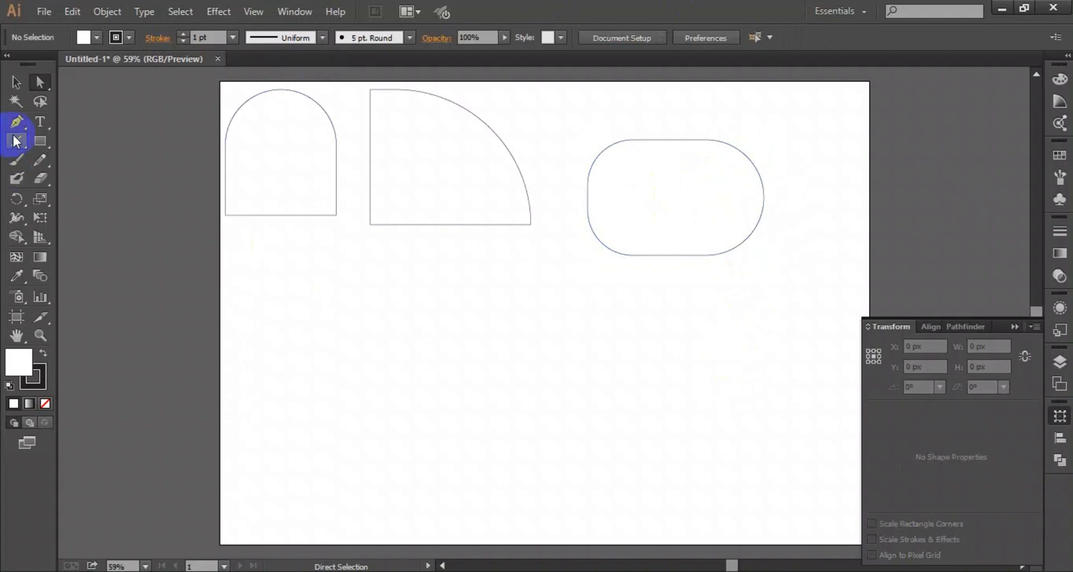
- Draw a rectangle about 307 × 207 px in the lower left of the artboard and round all four corners fully
{"action": "left_click", "coordinate": [39, 142]}
{"action": "mouse_move", "coordinate": [321, 339]}
{"action": "left_mouse_down"}
{"action": "mouse_move", "coordinate": [448, 377]}
{"action": "mouse_move", "coordinate": [464, 434]}
{"action": "left_mouse_up"}
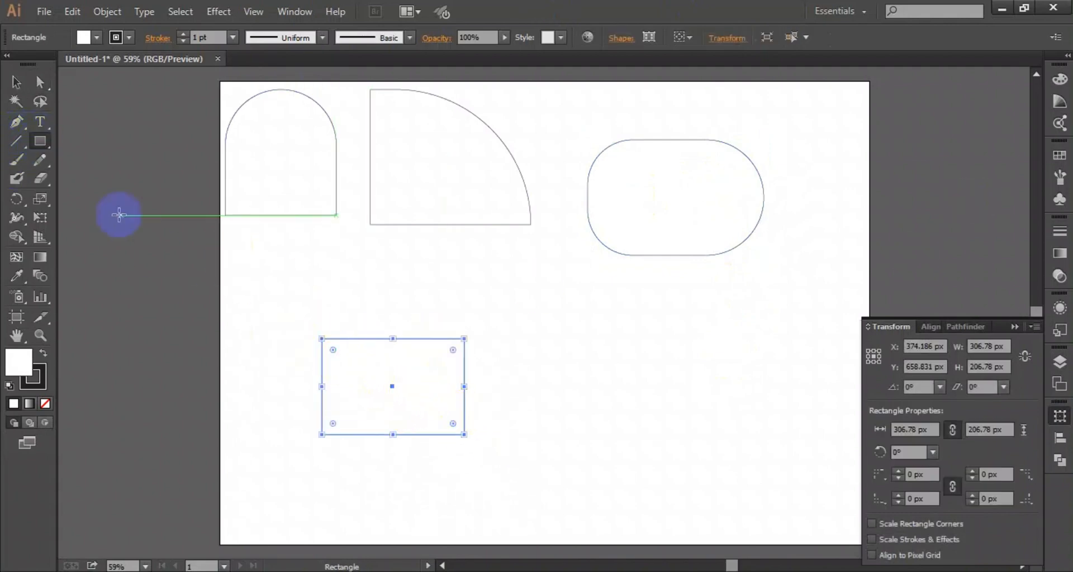
{"action": "left_click", "coordinate": [16, 82]}
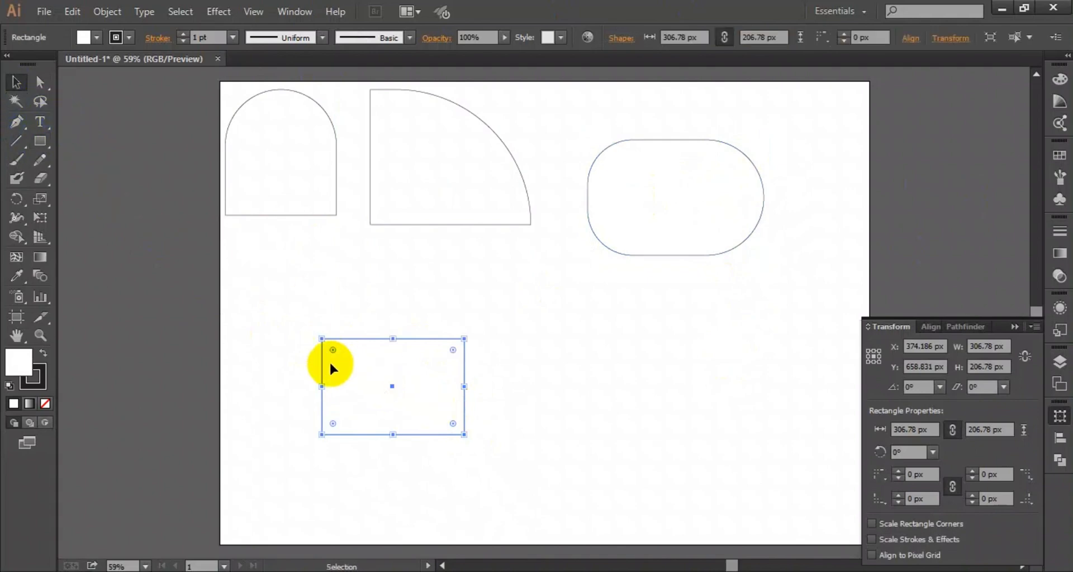
{"action": "left_click_drag", "start_coordinate": [332, 350], "coordinate": [474, 392]}
{"action": "left_click", "coordinate": [622, 383]}
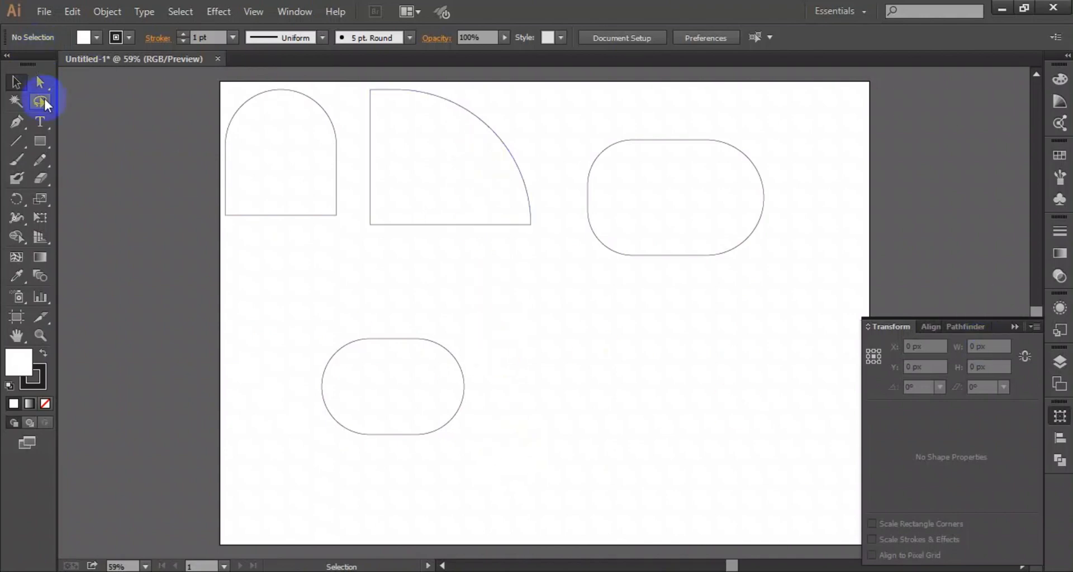
- Draw a rectangle about 375 × 232 px in the artboard's lower right and reshape it into a triangle by moving its lower-left anchor inward
{"action": "left_click", "coordinate": [42, 142]}
{"action": "left_click_drag", "start_coordinate": [624, 351], "coordinate": [798, 457]}
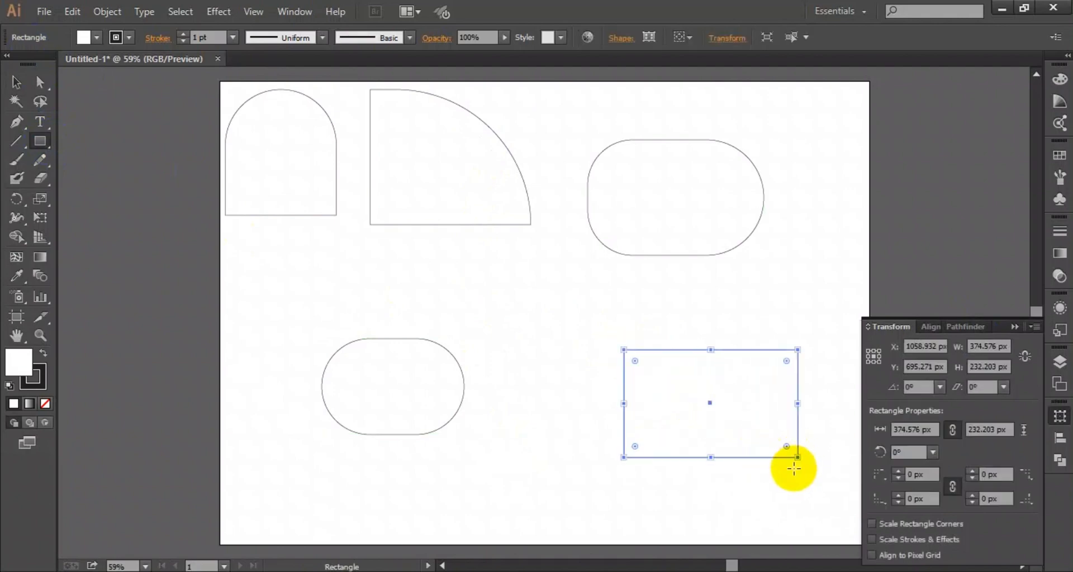
{"action": "left_click", "coordinate": [40, 83]}
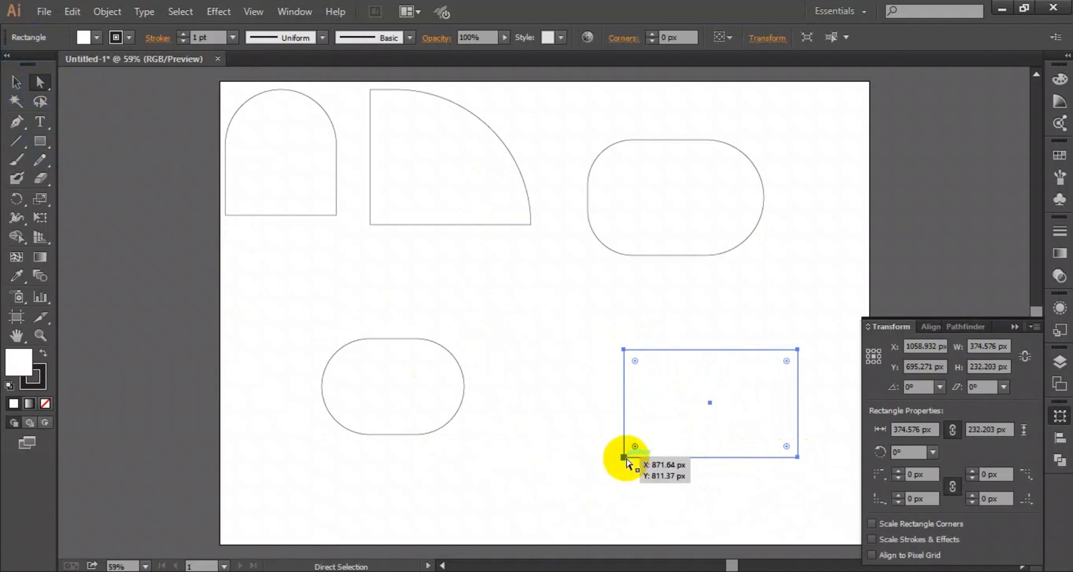
{"action": "left_click_drag", "start_coordinate": [630, 457], "coordinate": [675, 405]}
{"action": "left_click", "coordinate": [605, 481]}
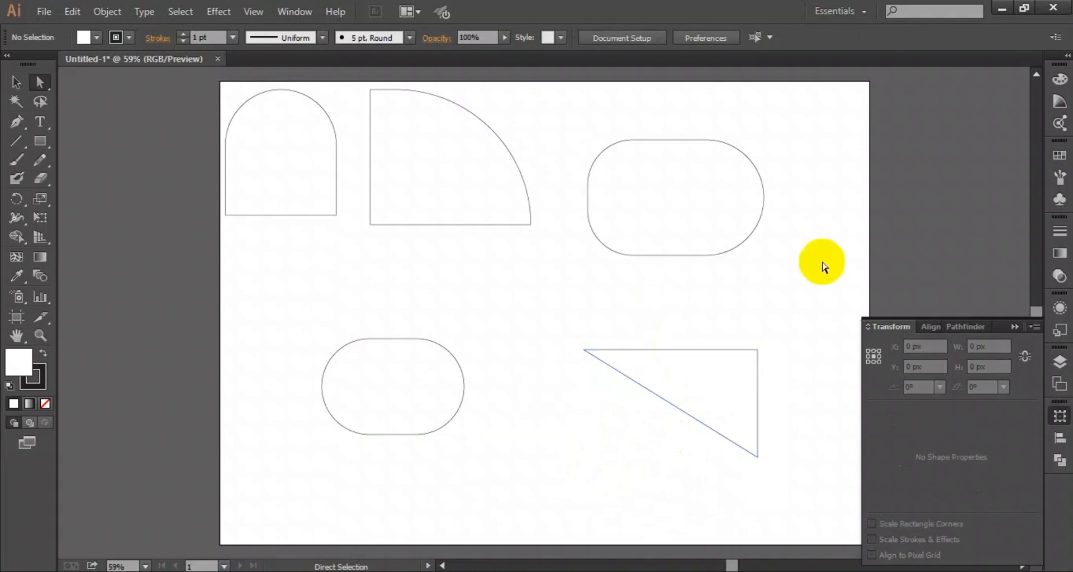
{"action": "mouse_move", "coordinate": [699, 351]}
{"action": "left_mouse_down"}
{"action": "mouse_move", "coordinate": [674, 297]}
{"action": "mouse_move", "coordinate": [551, 299]}
{"action": "mouse_move", "coordinate": [688, 324]}
{"action": "mouse_move", "coordinate": [695, 352]}
{"action": "left_mouse_up"}
{"action": "left_click", "coordinate": [227, 280]}
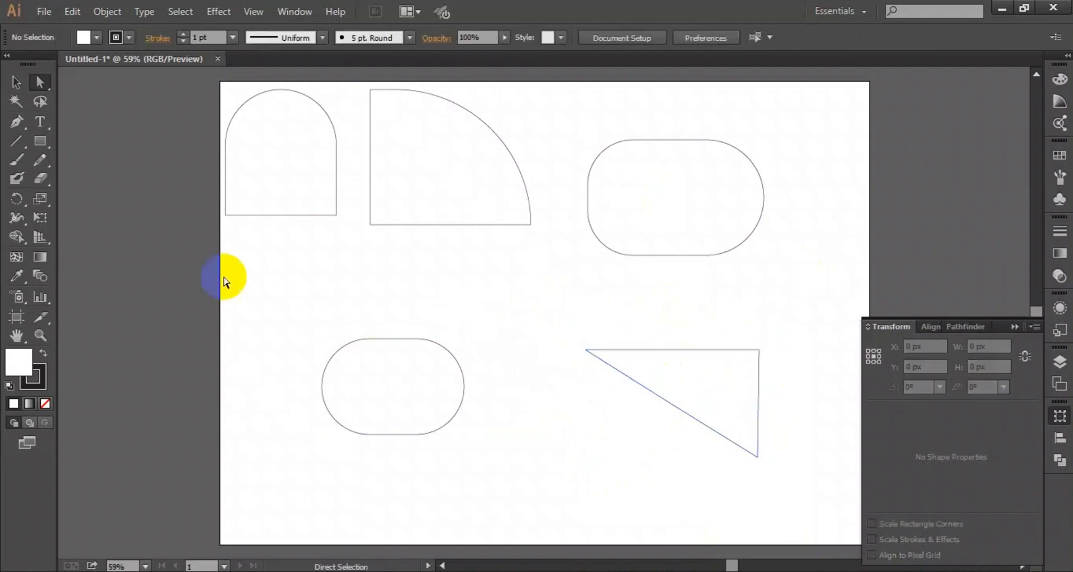
- Draw a small rectangle between the lower shapes, shift it slightly up and left, and enlarge it to about 269 × 224 px
{"action": "left_click", "coordinate": [39, 141]}
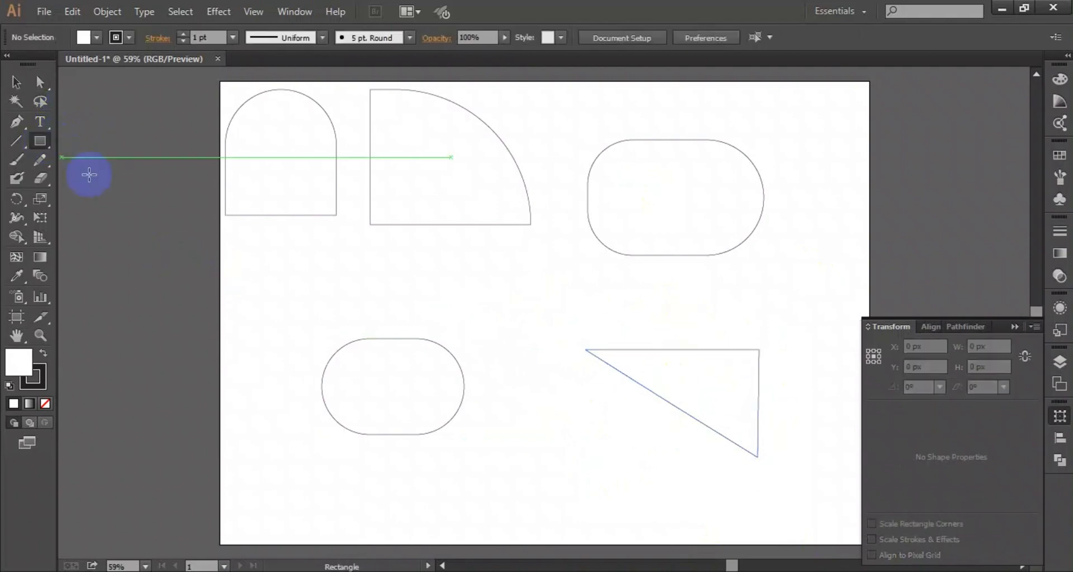
{"action": "mouse_move", "coordinate": [520, 408]}
{"action": "left_mouse_down"}
{"action": "mouse_move", "coordinate": [587, 470]}
{"action": "mouse_move", "coordinate": [616, 480]}
{"action": "left_mouse_up"}
{"action": "left_click", "coordinate": [17, 82]}
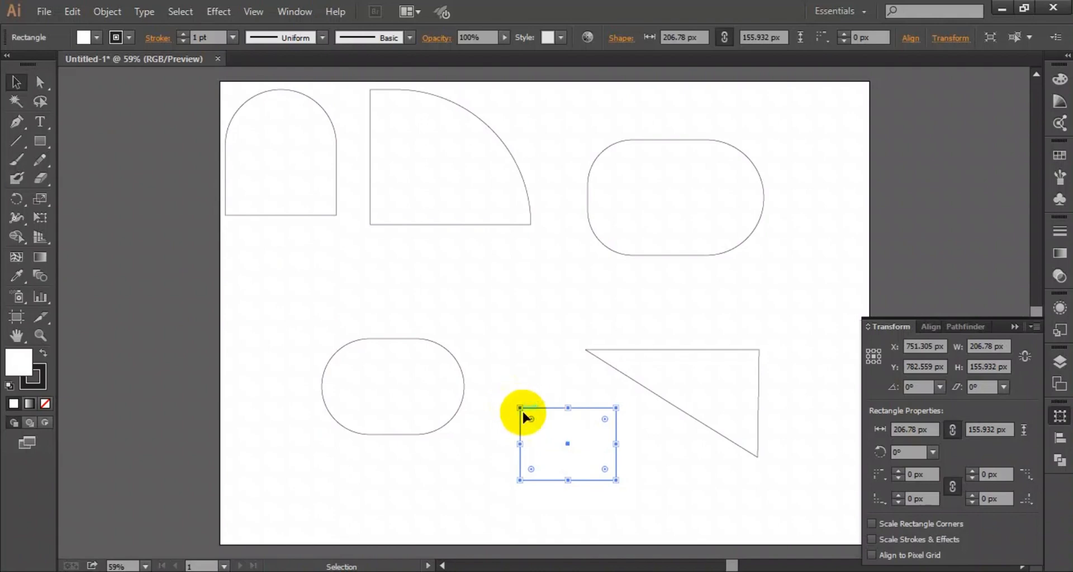
{"action": "mouse_move", "coordinate": [523, 412]}
{"action": "left_mouse_down"}
{"action": "mouse_move", "coordinate": [541, 431]}
{"action": "mouse_move", "coordinate": [509, 401]}
{"action": "left_mouse_up"}
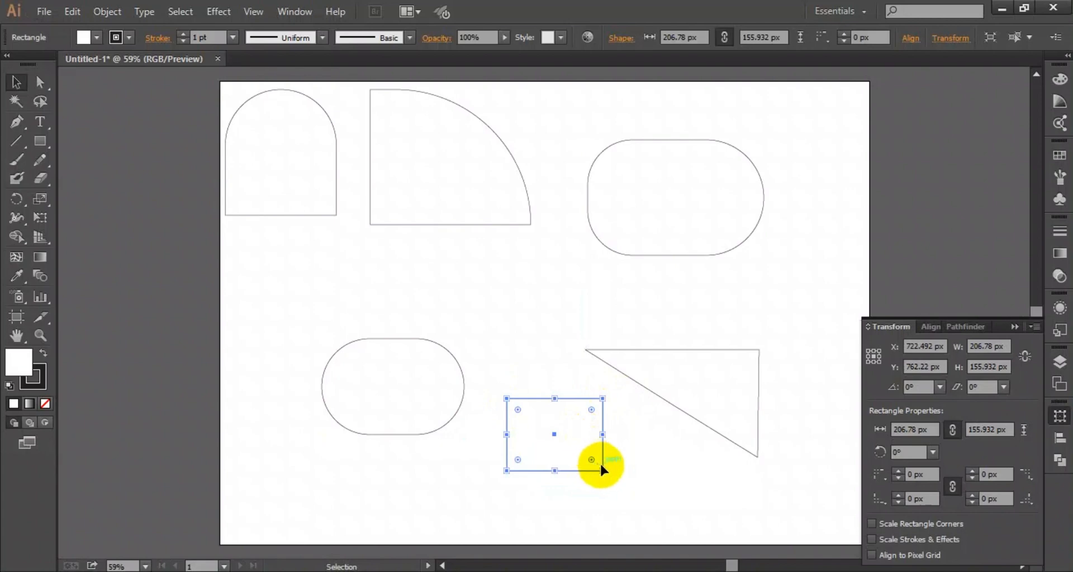
{"action": "left_click_drag", "start_coordinate": [603, 471], "coordinate": [632, 502]}
- Move the new rectangle's lower-right anchor to its centre and its upper-left anchor down and outward to form a narrow triangle
{"action": "left_click", "coordinate": [40, 82]}
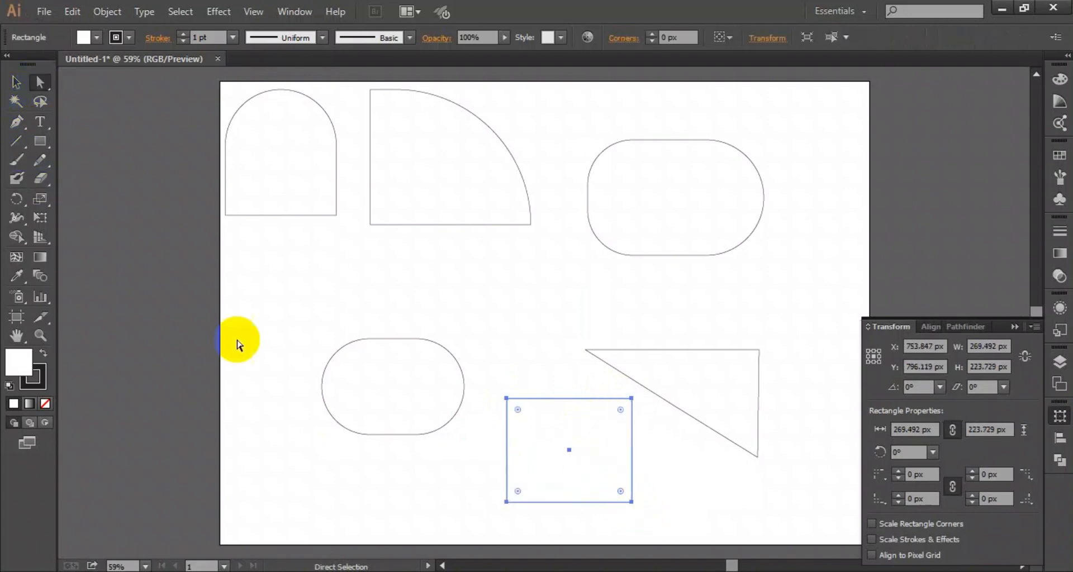
{"action": "left_click", "coordinate": [632, 503]}
{"action": "left_click_drag", "start_coordinate": [633, 502], "coordinate": [568, 452]}
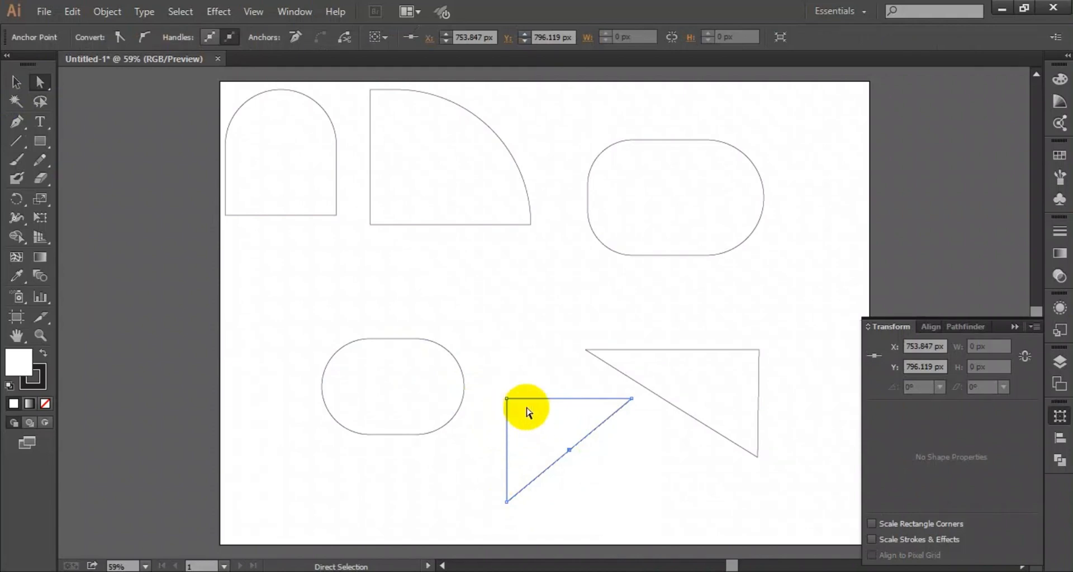
{"action": "left_click_drag", "start_coordinate": [507, 399], "coordinate": [490, 463]}
{"action": "left_click", "coordinate": [624, 485]}
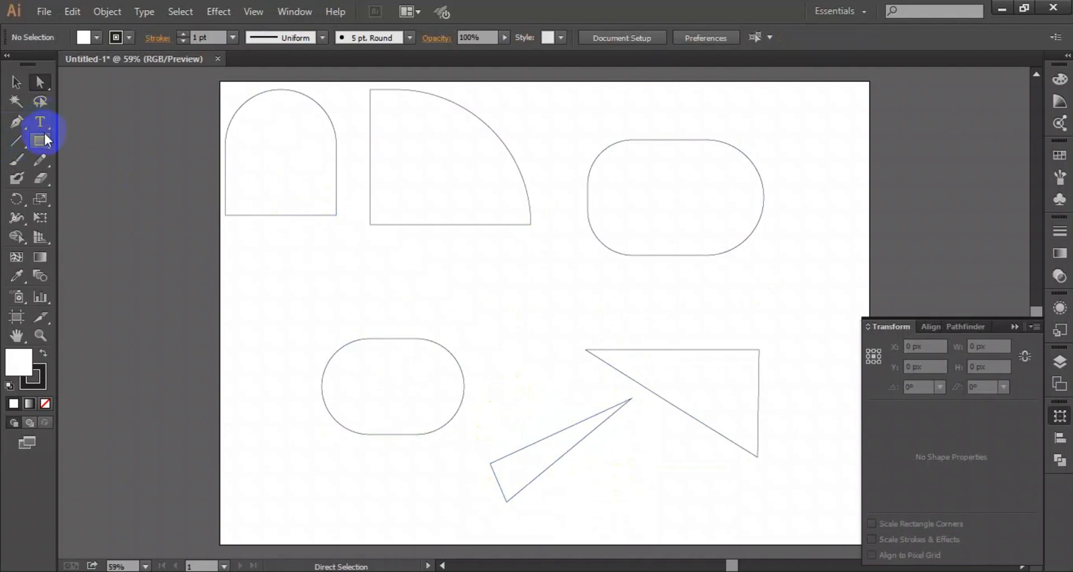
- Move the lower rounded rectangle and both triangles together up and to the right to free space on the artboard
{"action": "left_click_drag", "start_coordinate": [45, 135], "coordinate": [99, 195]}
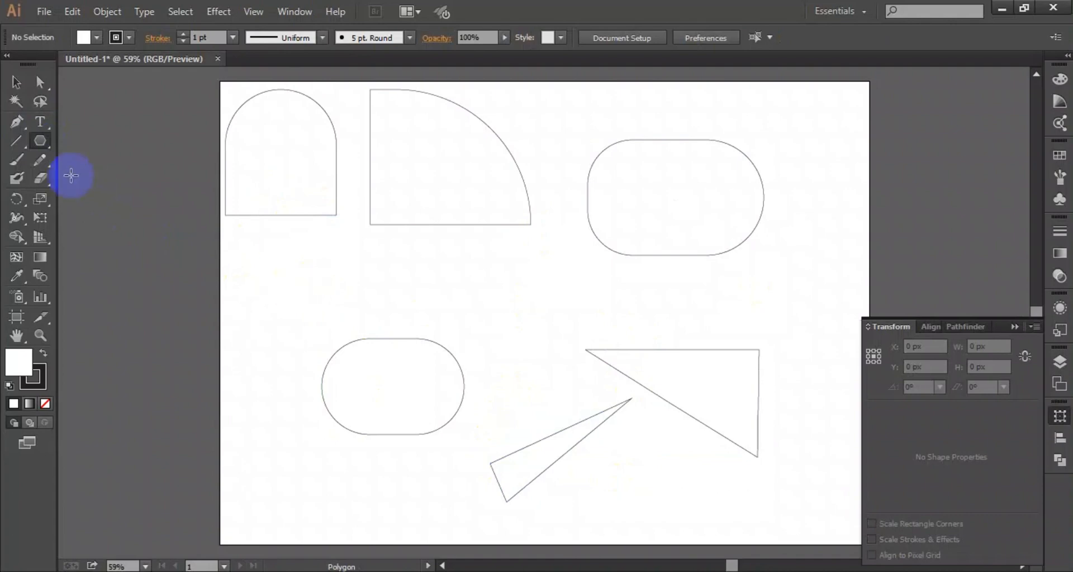
{"action": "left_click", "coordinate": [16, 82]}
{"action": "left_click_drag", "start_coordinate": [320, 307], "coordinate": [755, 492]}
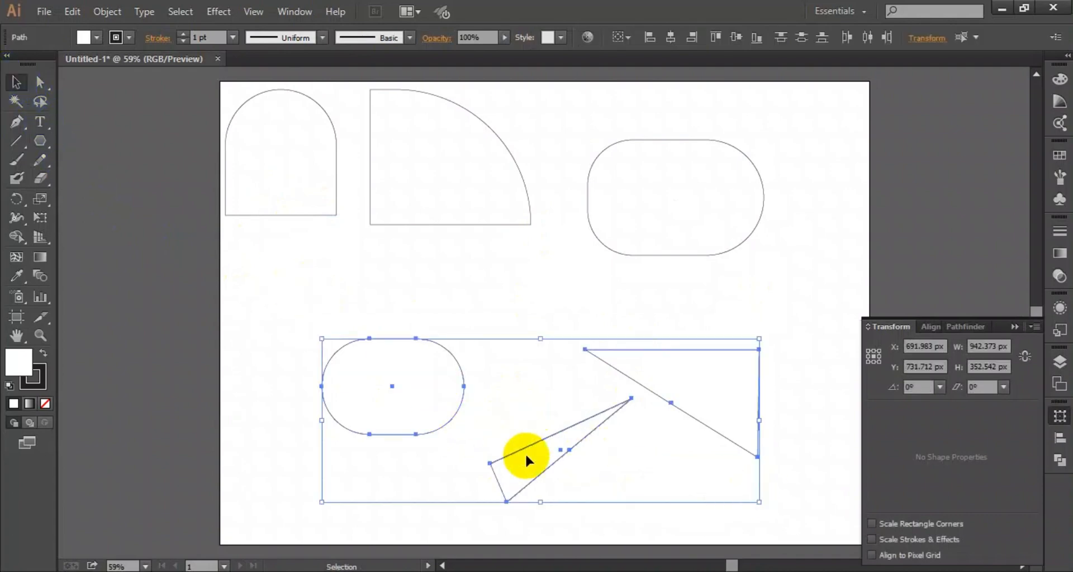
{"action": "left_click_drag", "start_coordinate": [541, 449], "coordinate": [690, 378]}
{"action": "left_click", "coordinate": [475, 409]}
- Draw a slightly tilted hexagon about 298 × 335 px below the arch with the Polygon tool
{"action": "left_click", "coordinate": [40, 140]}
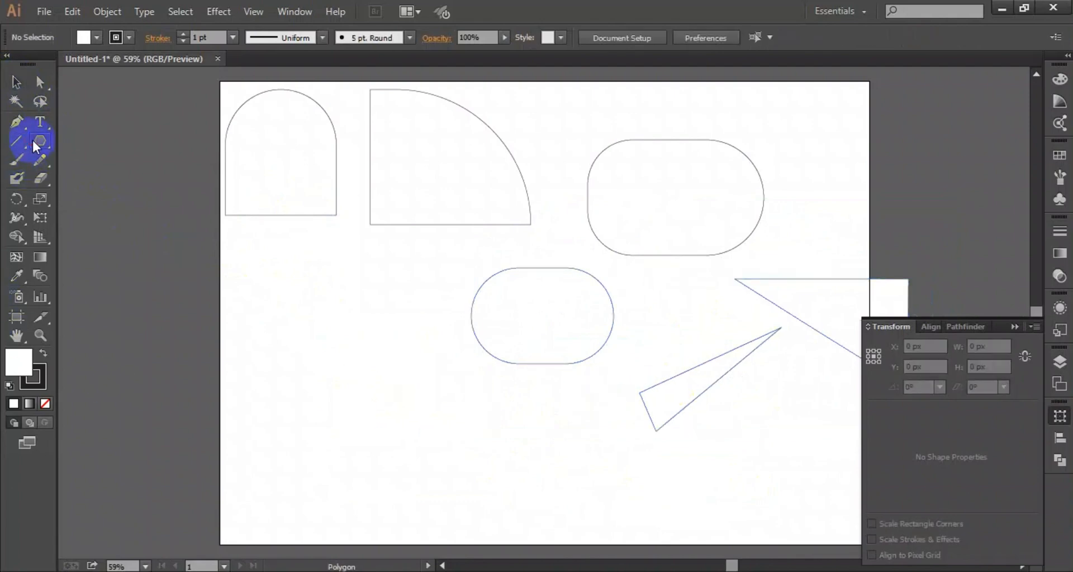
{"action": "mouse_move", "coordinate": [343, 355]}
{"action": "left_mouse_down"}
{"action": "mouse_move", "coordinate": [367, 412]}
{"action": "mouse_move", "coordinate": [400, 426]}
{"action": "mouse_move", "coordinate": [359, 376]}
{"action": "mouse_move", "coordinate": [362, 361]}
{"action": "mouse_move", "coordinate": [371, 383]}
{"action": "mouse_move", "coordinate": [375, 375]}
{"action": "left_mouse_up"}
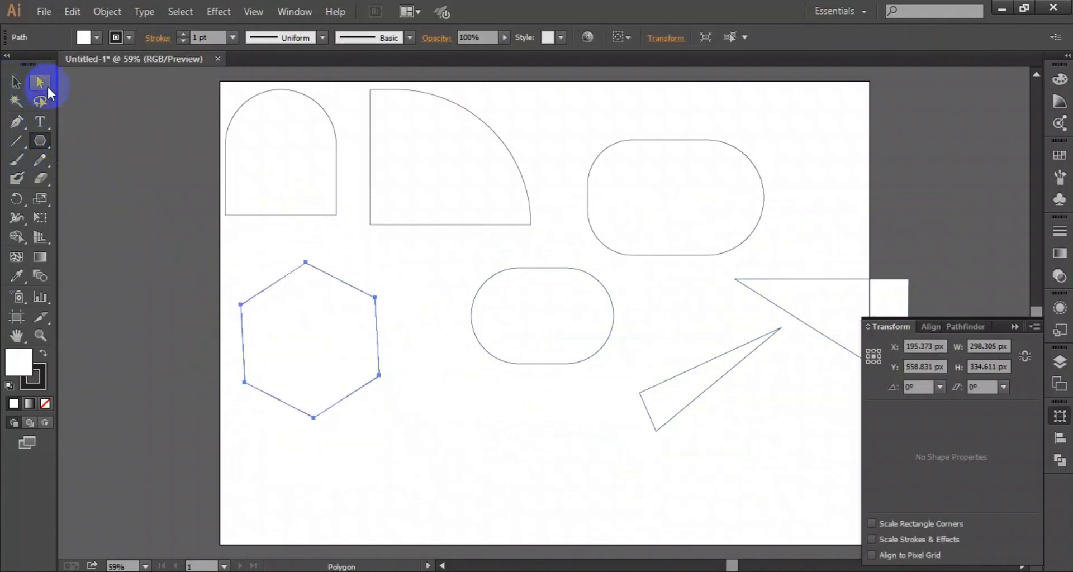
- Round all the hexagon's corners to the maximum so it becomes a circle, deselect it and collapse the Transform settings
{"action": "left_click", "coordinate": [40, 82]}
{"action": "left_click_drag", "start_coordinate": [306, 279], "coordinate": [297, 414]}
{"action": "left_click", "coordinate": [400, 453]}
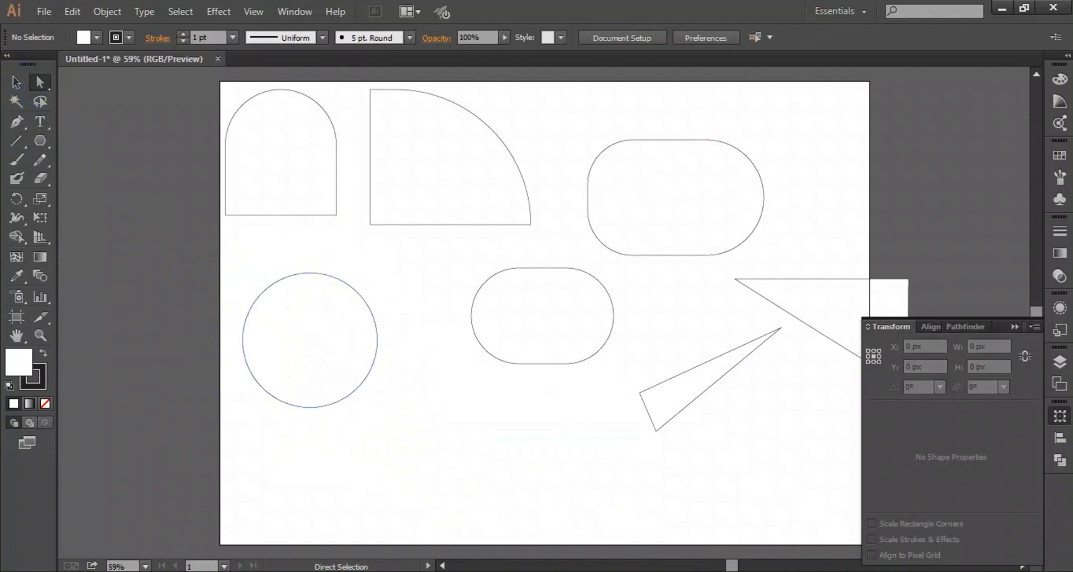
{"action": "left_click", "coordinate": [1015, 327]}
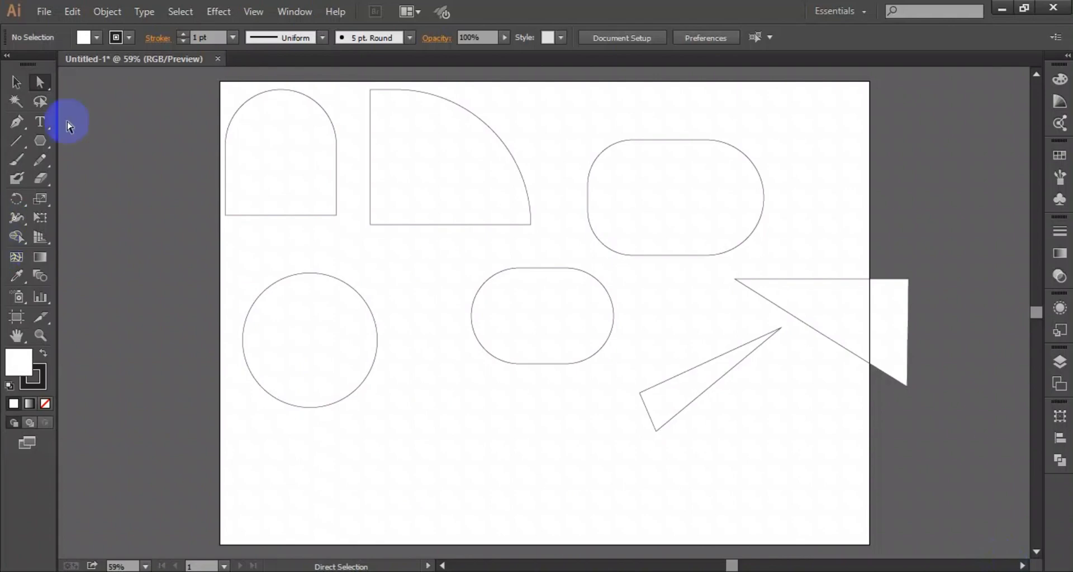
- Draw a slightly tilted five-pointed star with the Star tool below and between the circle and the smaller rounded rectangle
{"action": "left_click", "coordinate": [40, 141]}
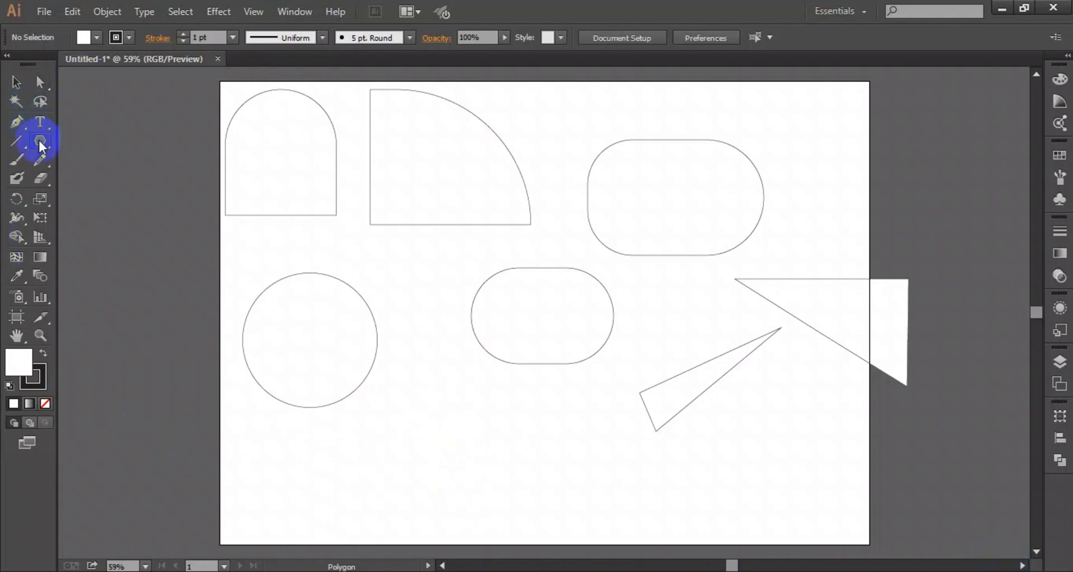
{"action": "left_click", "coordinate": [42, 159]}
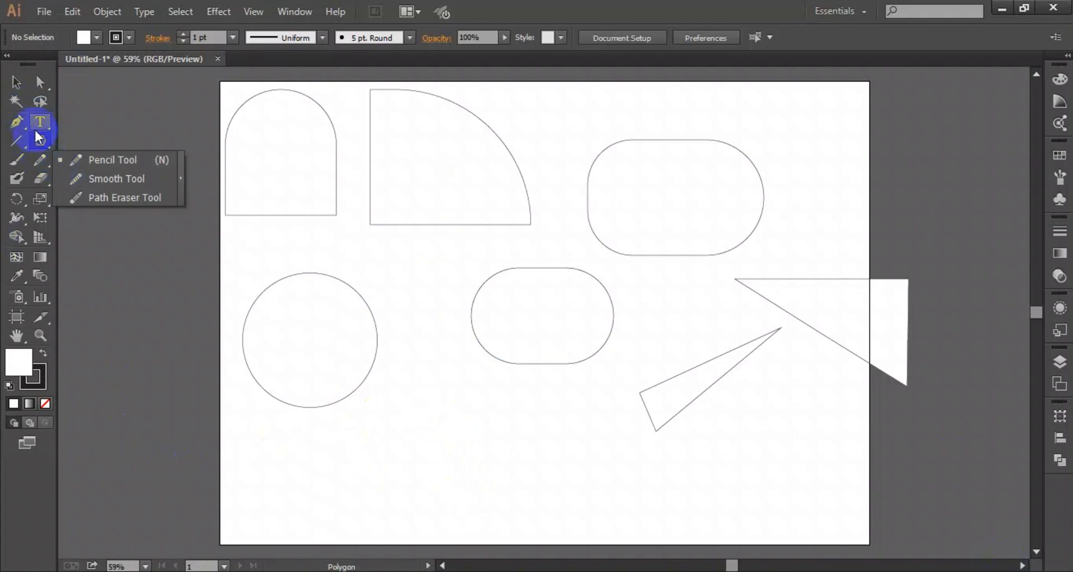
{"action": "left_click", "coordinate": [38, 140]}
{"action": "left_click_drag", "start_coordinate": [122, 177], "coordinate": [133, 221]}
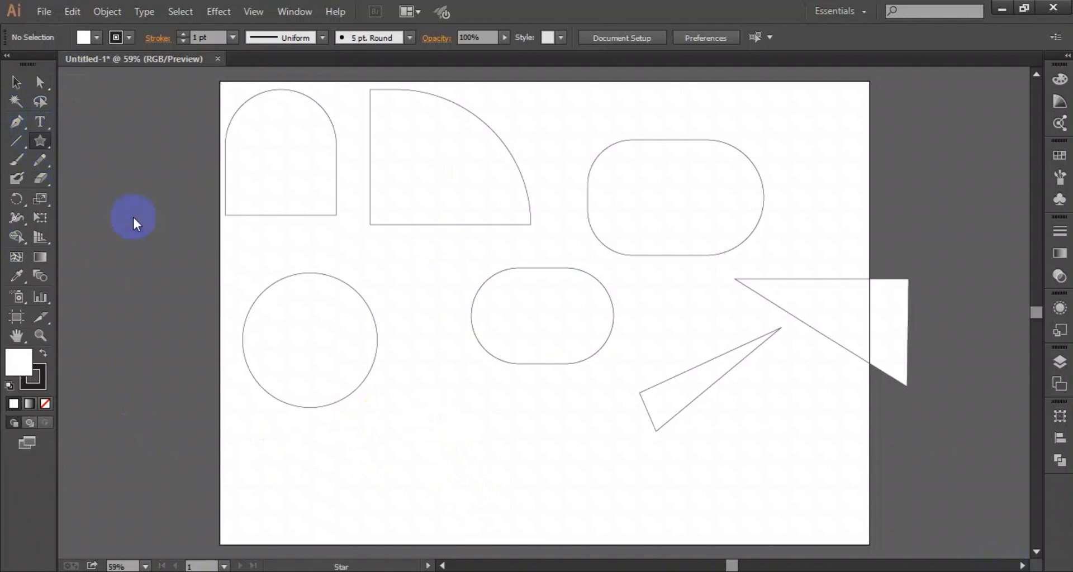
{"action": "left_click_drag", "start_coordinate": [437, 442], "coordinate": [486, 505]}
- Round all the star's corners as far as possible to form a five-lobed flower shape and deselect it
{"action": "left_click", "coordinate": [39, 84]}
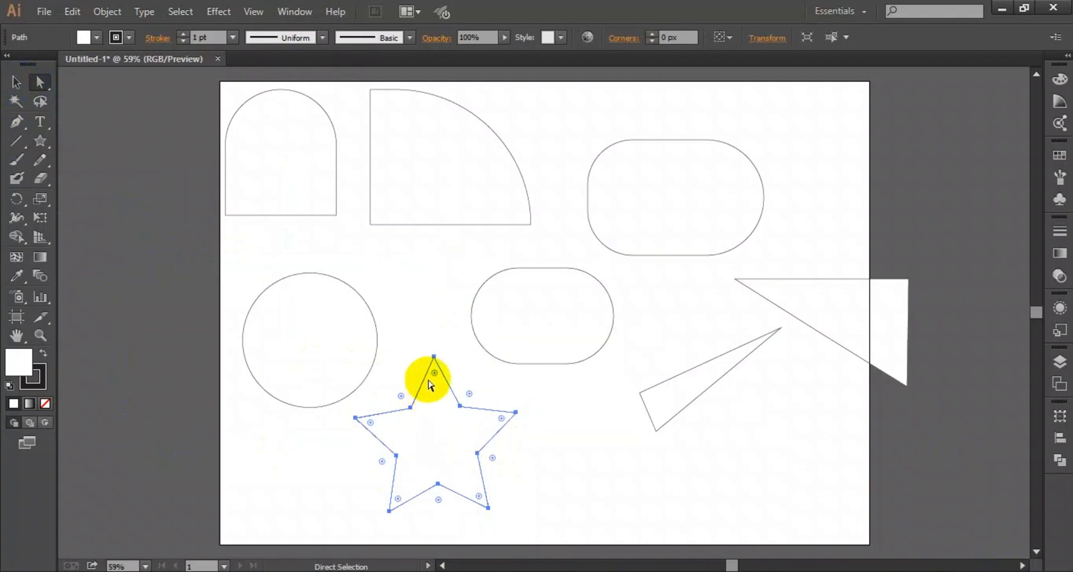
{"action": "left_click_drag", "start_coordinate": [434, 369], "coordinate": [436, 429]}
{"action": "left_click", "coordinate": [546, 445]}
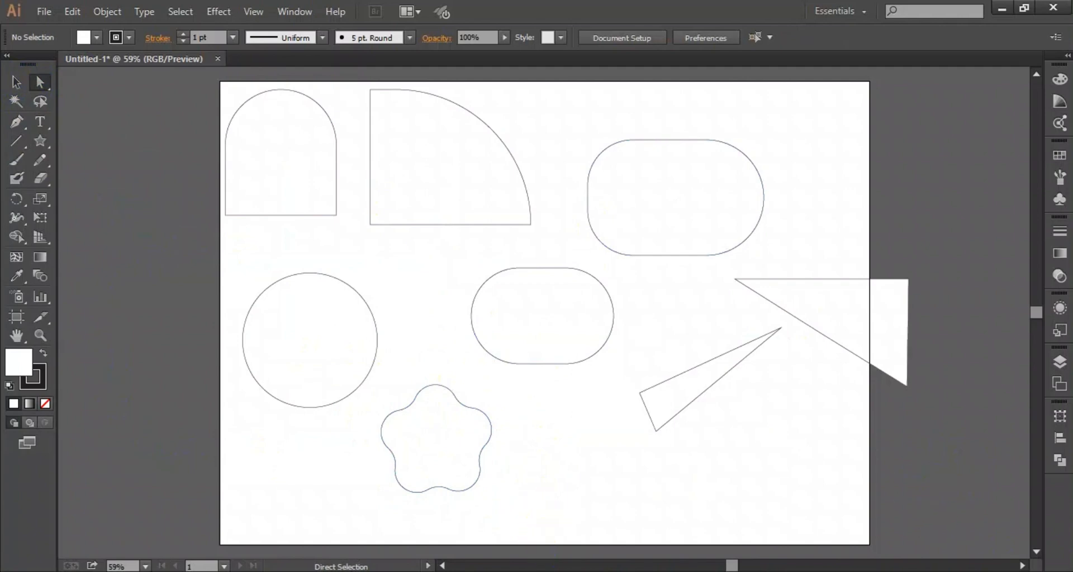
- Fill the circle with purple #9B19D8
{"action": "left_click", "coordinate": [284, 291]}
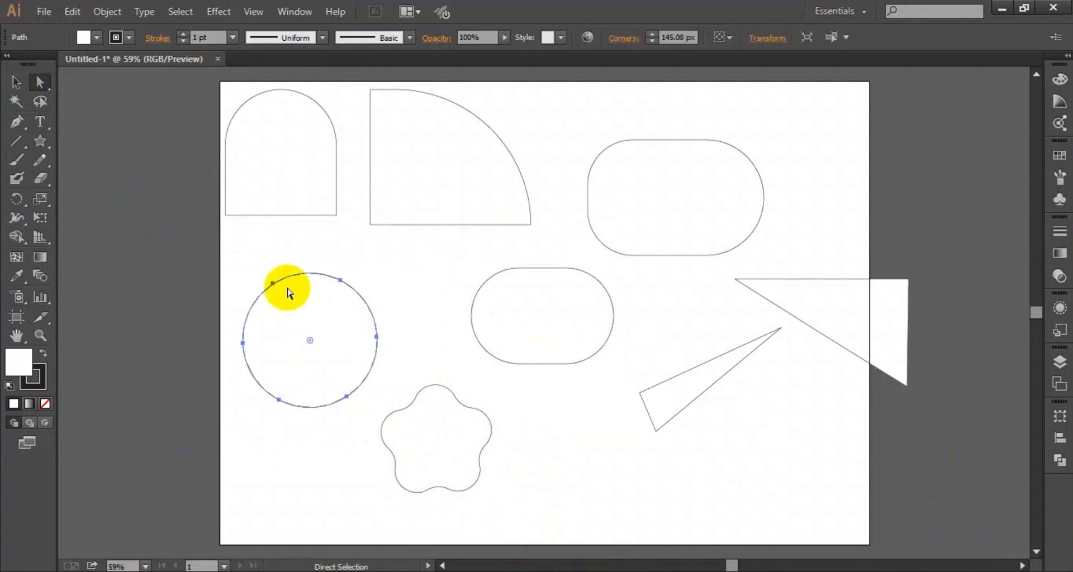
{"action": "left_click", "coordinate": [16, 82]}
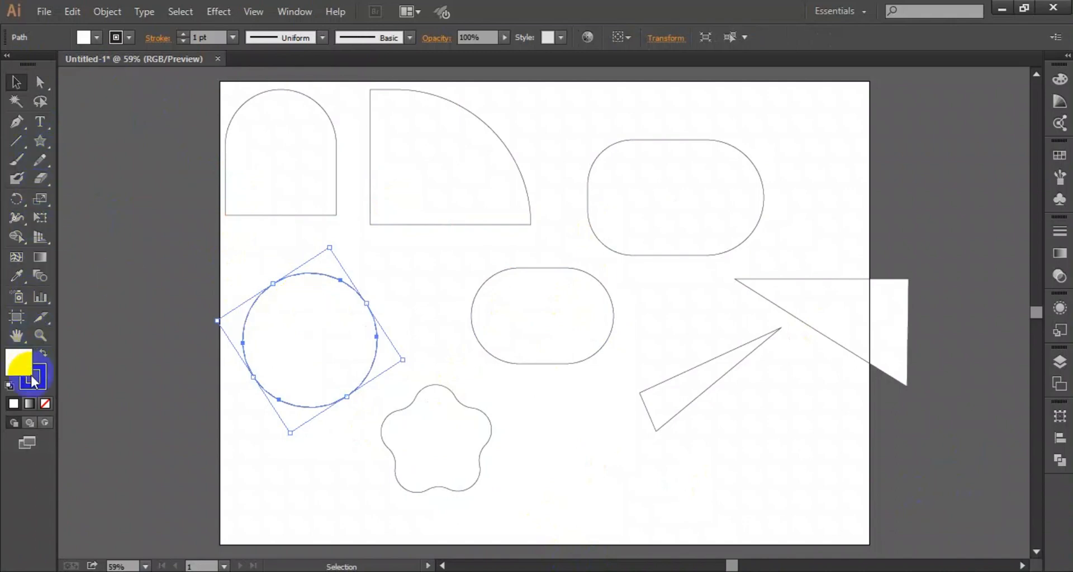
{"action": "left_click", "coordinate": [15, 370]}
{"action": "double_click", "coordinate": [15, 370]}
{"action": "left_click", "coordinate": [506, 218]}
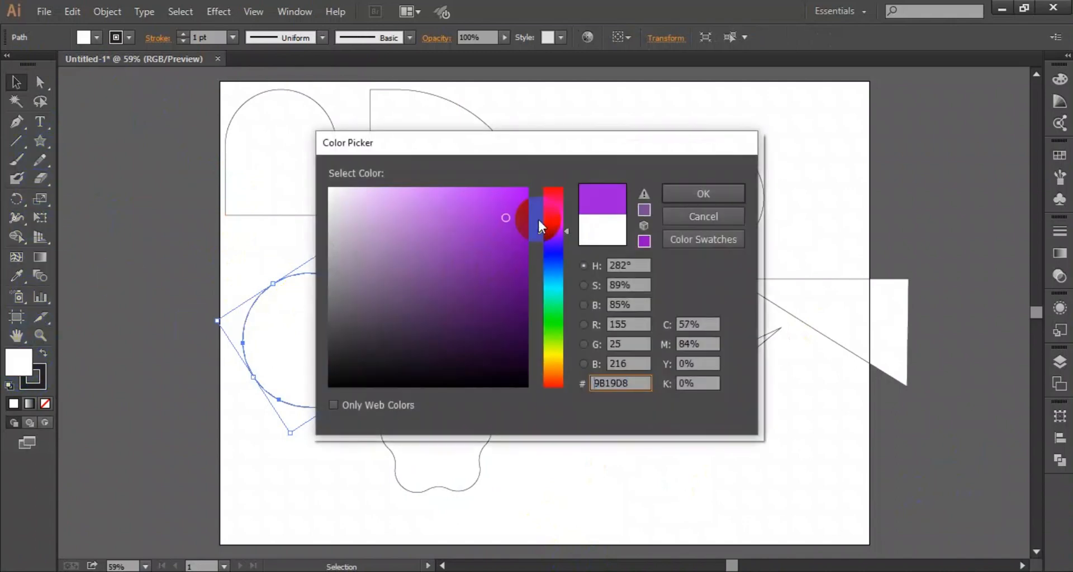
{"action": "left_click", "coordinate": [692, 195]}
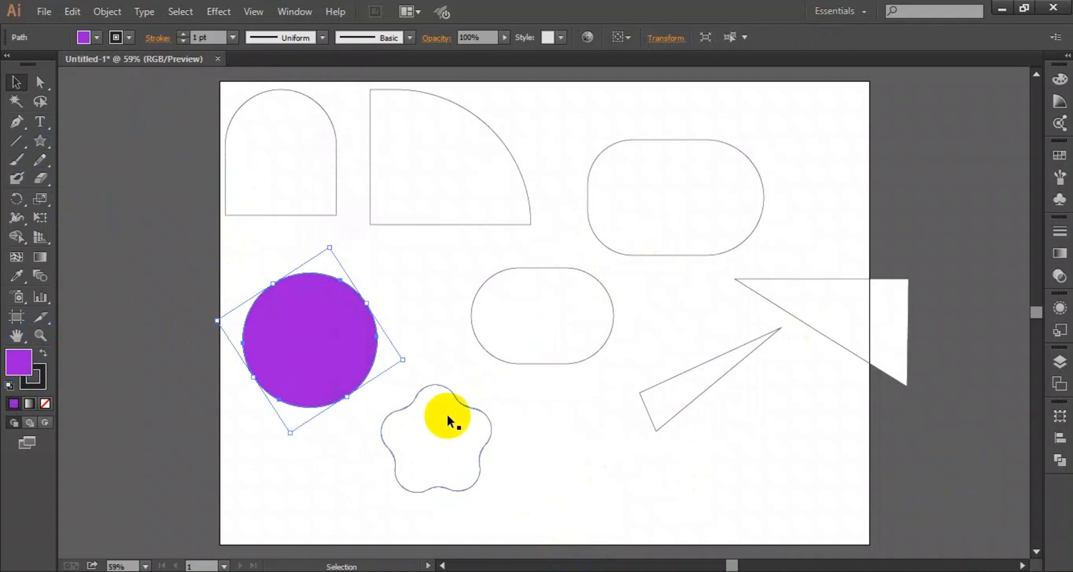
- Fill the flower shape with green #37AA02 and deselect it
{"action": "left_click", "coordinate": [456, 410]}
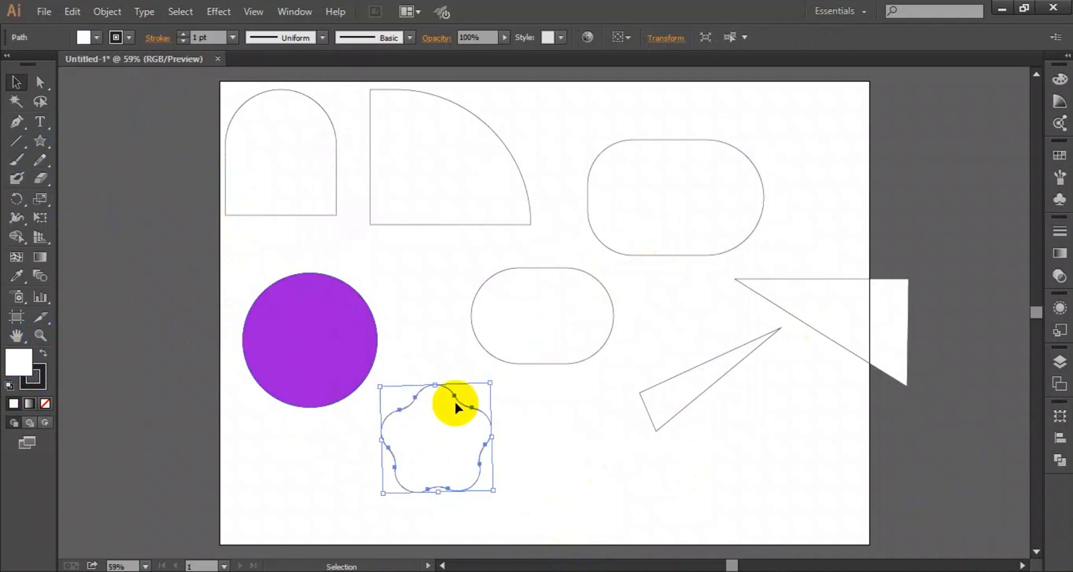
{"action": "double_click", "coordinate": [17, 364]}
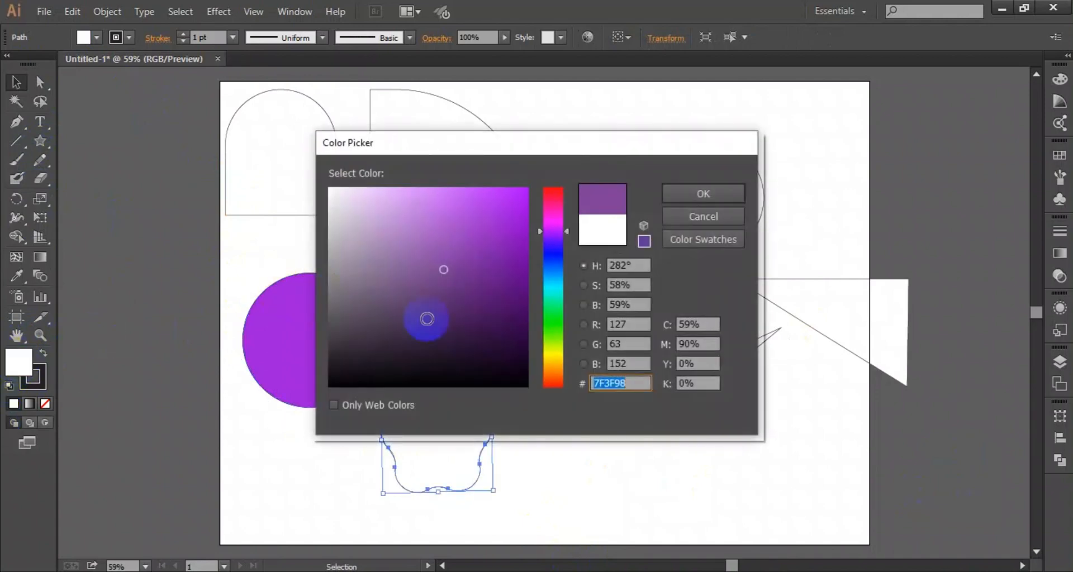
{"action": "left_click_drag", "start_coordinate": [553, 289], "coordinate": [554, 316]}
{"action": "left_click", "coordinate": [478, 287]}
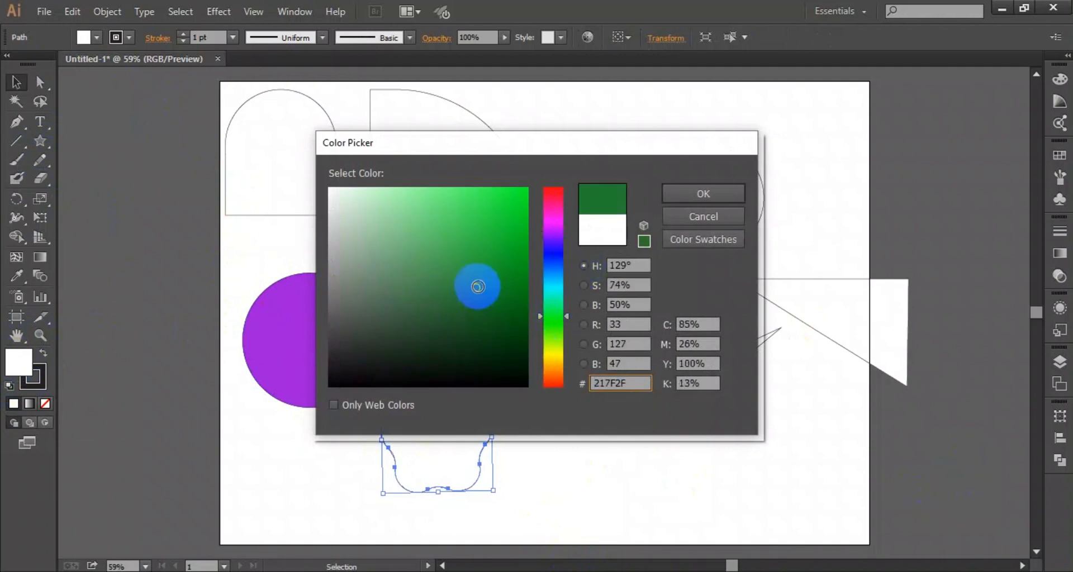
{"action": "left_click", "coordinate": [508, 290]}
{"action": "left_click", "coordinate": [553, 332]}
{"action": "left_click", "coordinate": [528, 253]}
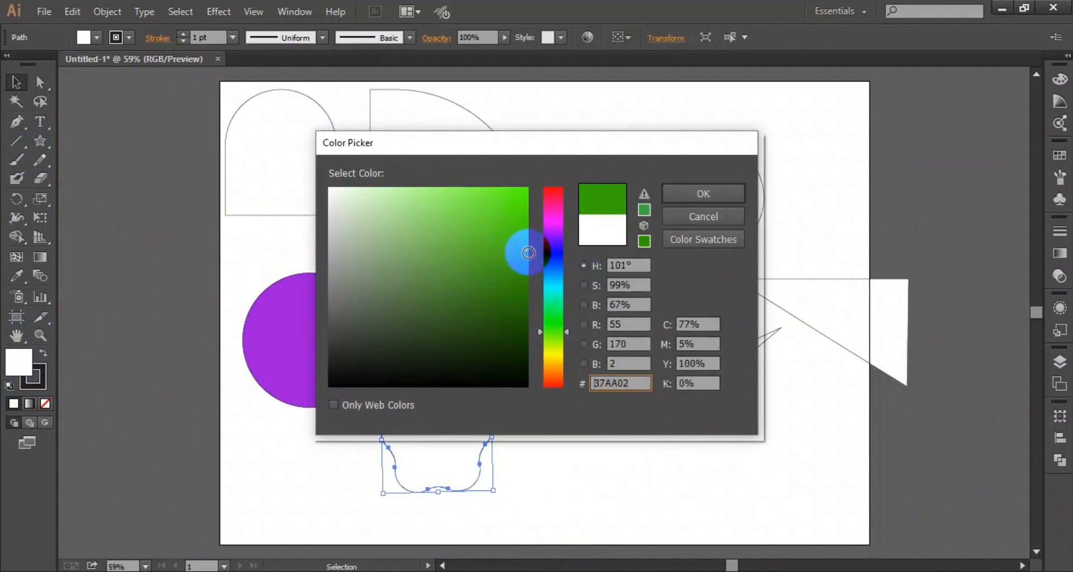
{"action": "left_click", "coordinate": [690, 193]}
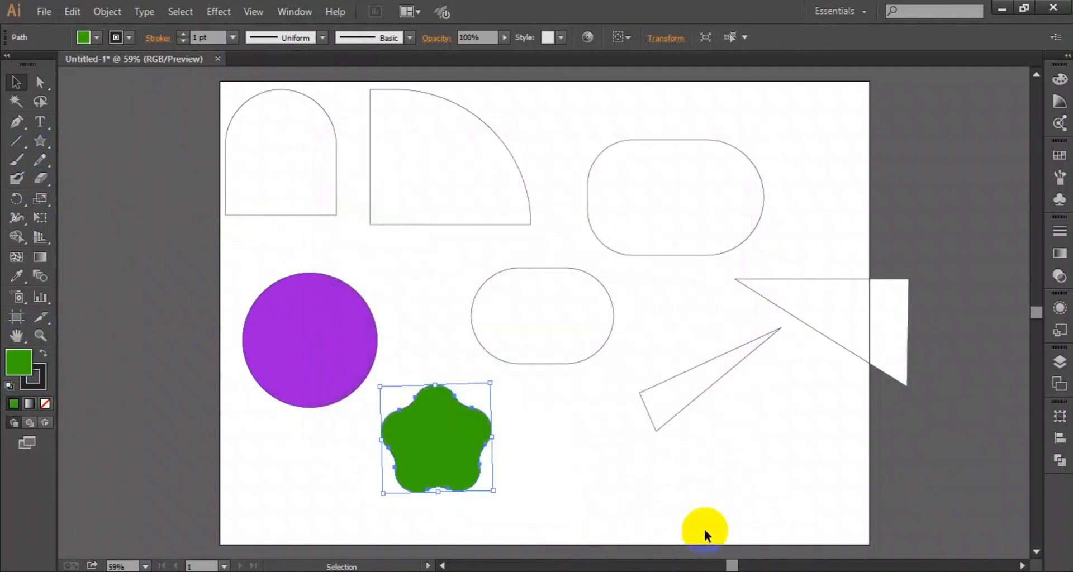
{"action": "left_click", "coordinate": [665, 454]}
- Select the quarter-circle shape beside the arch
{"action": "left_click", "coordinate": [514, 215]}
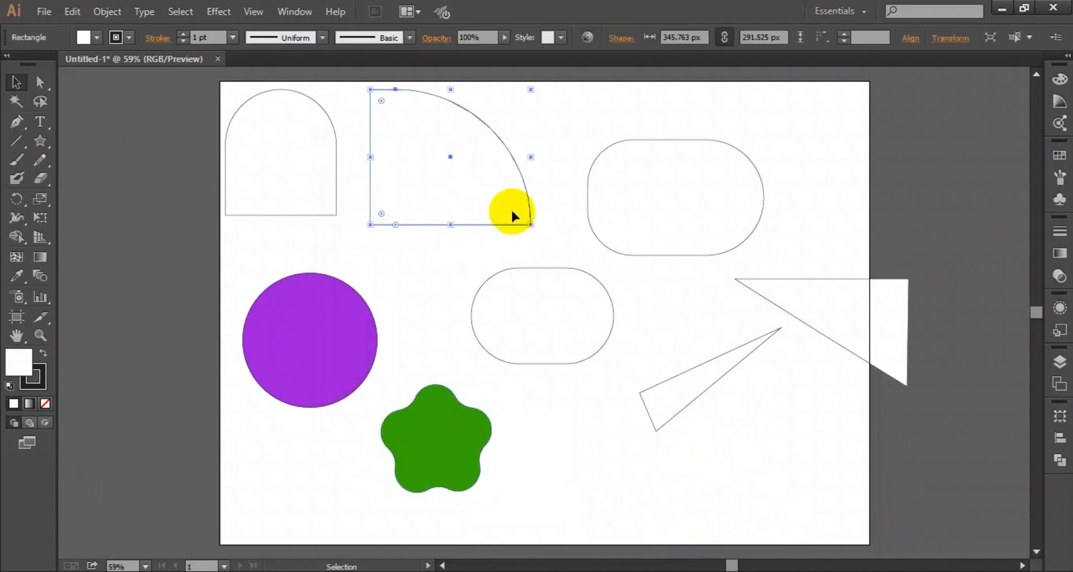